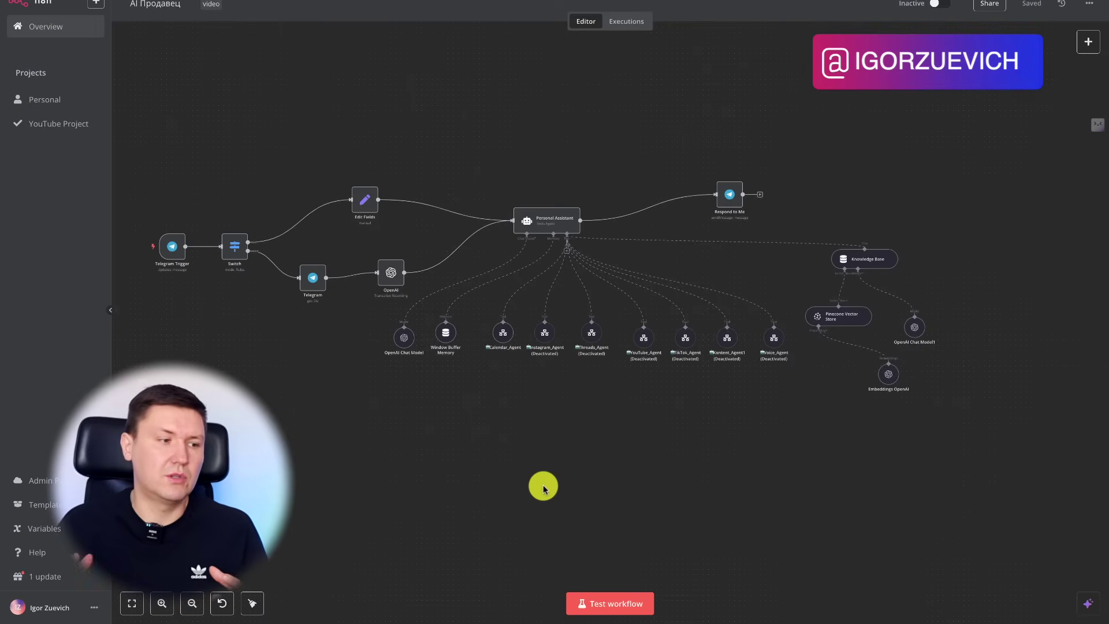
# Step: Inspect the parameters of the AI Agent node in the Instructions_n8n workflow
pyautogui.scroll(-2, 543, 488)
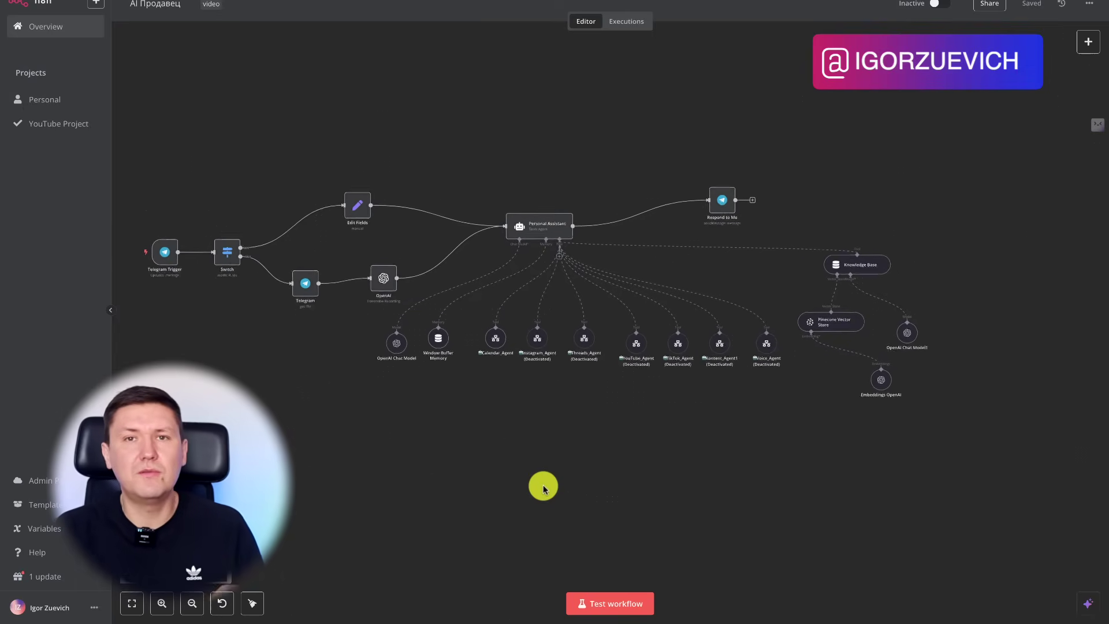
pyautogui.scroll(-2, 543, 488)
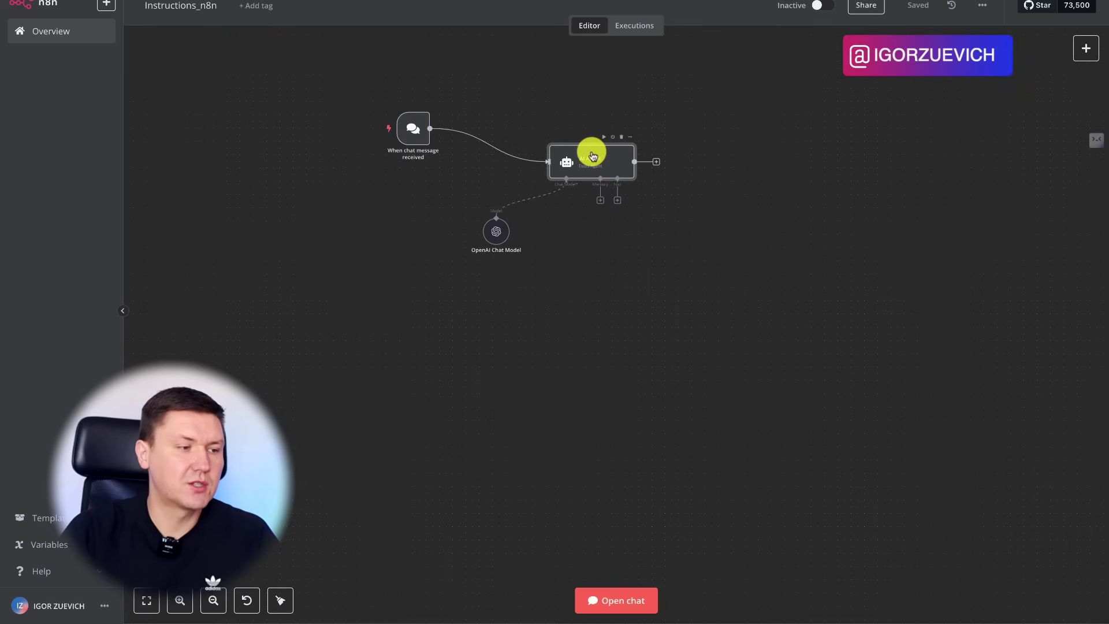
pyautogui.doubleClick(592, 155)
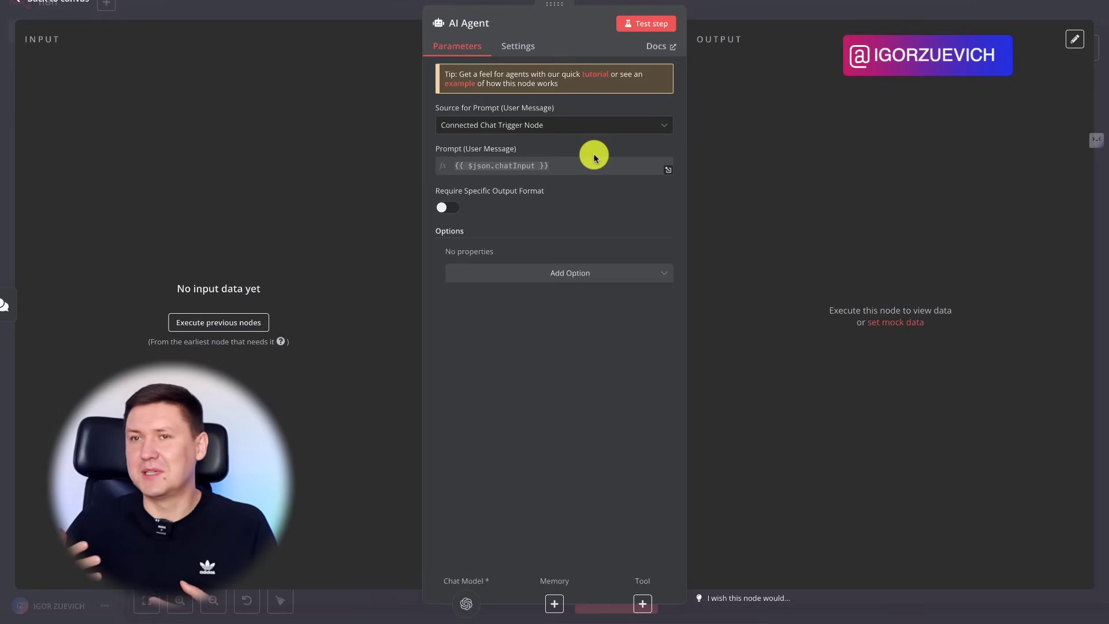
pyautogui.click(737, 6)
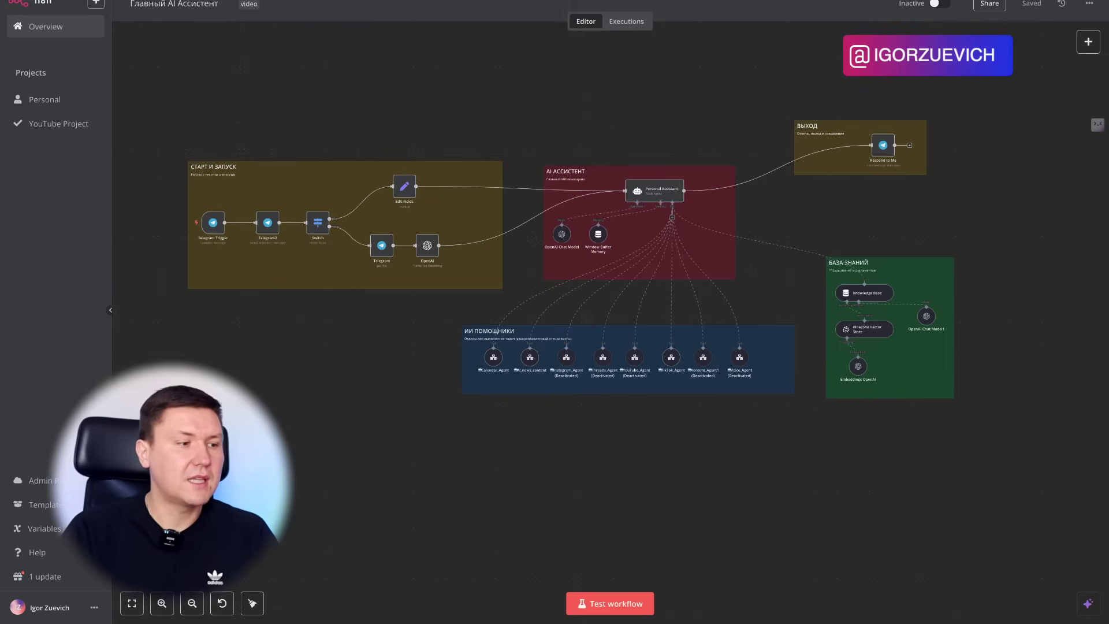
# Step: Look over the start, assistant, helper-agent and knowledge-base blocks of the Главный AI Ассистент workflow
pyautogui.scroll(-3, 769, 96)
pyautogui.hscroll(3, 769, 96)
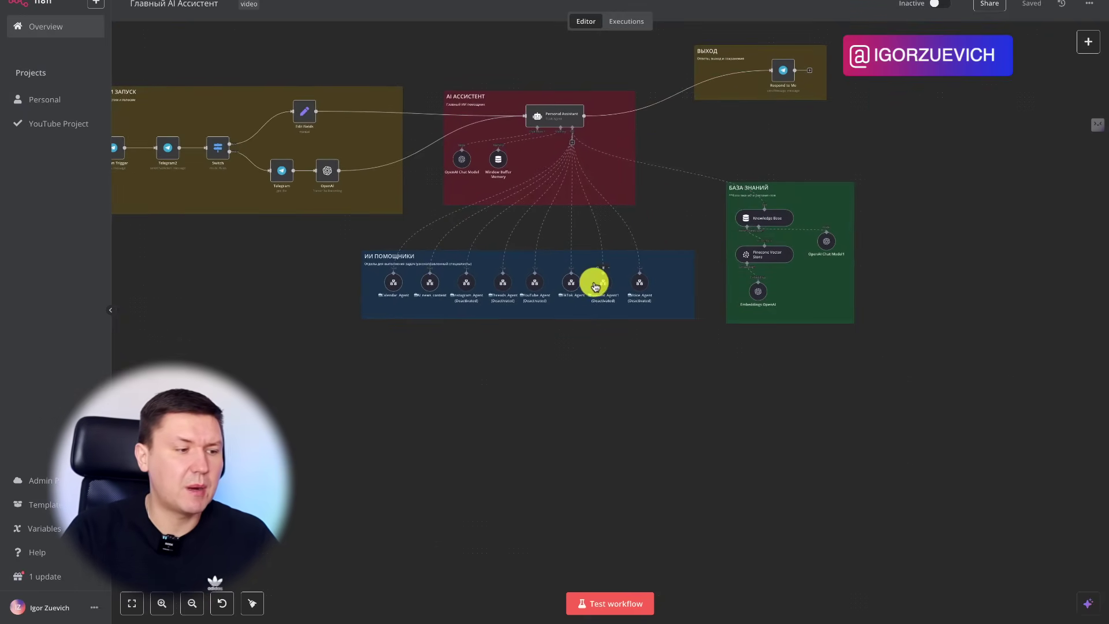
pyautogui.hscroll(1, 624, 371)
pyautogui.hscroll(-2, 623, 372)
pyautogui.scroll(1, 624, 372)
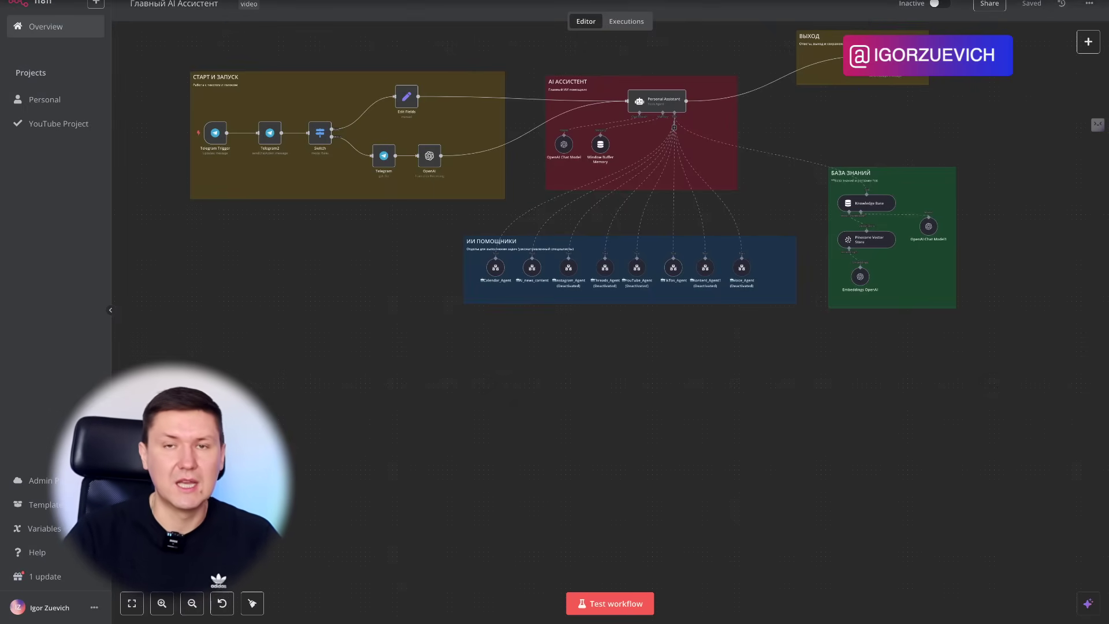
# Step: Go to the Visual Studio Code website and look through its home page
pyautogui.click(947, 1)
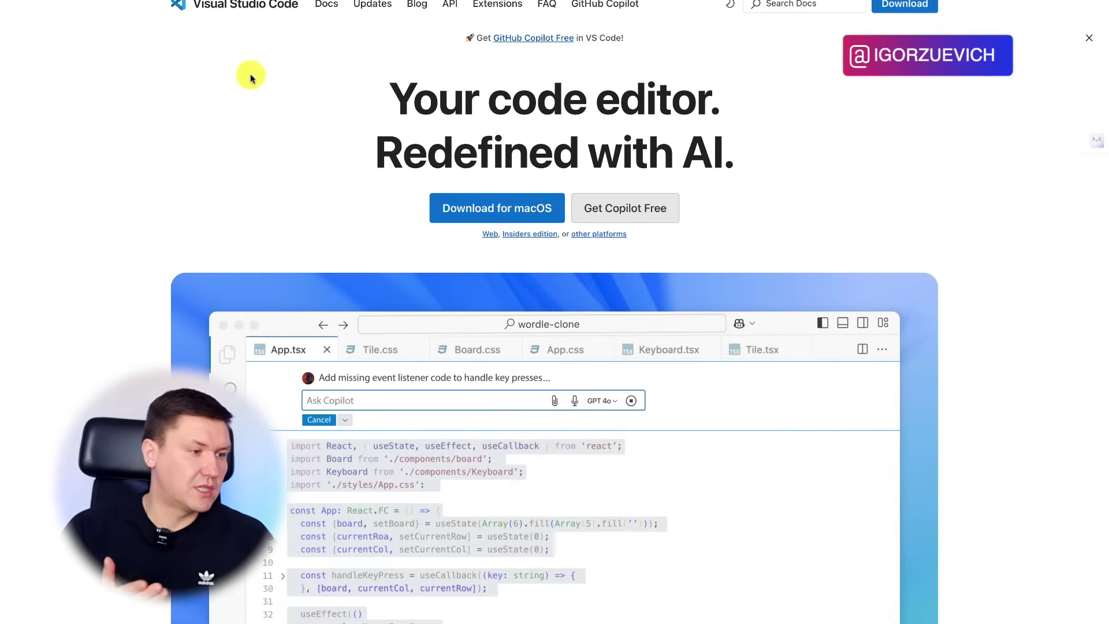
pyautogui.scroll(-1, 271, 104)
pyautogui.scroll(-4, 278, 113)
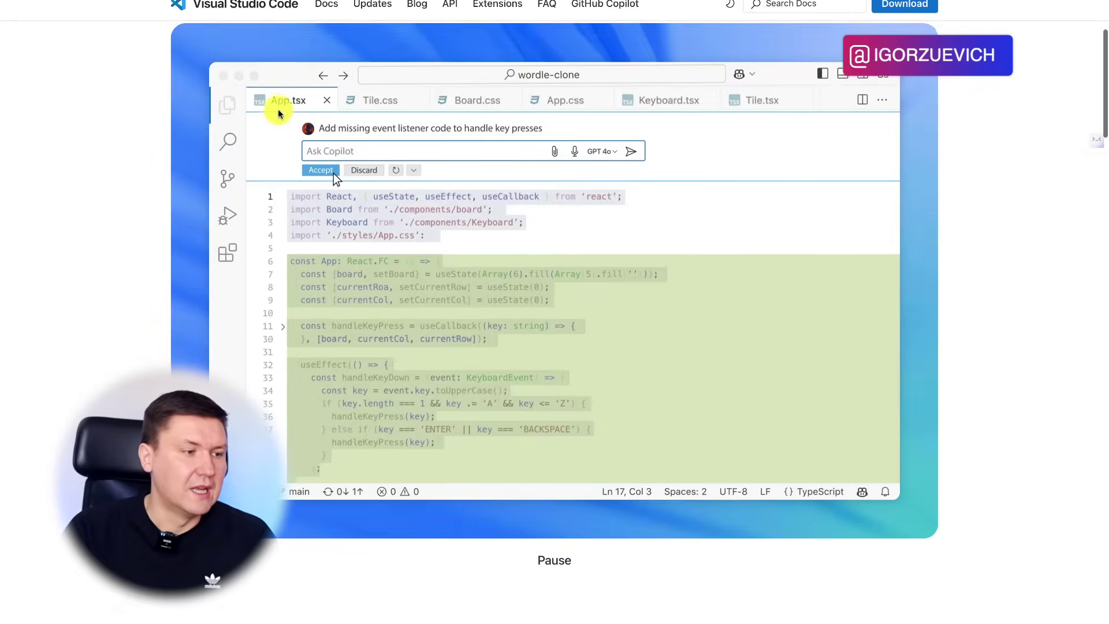
pyautogui.scroll(5, 278, 113)
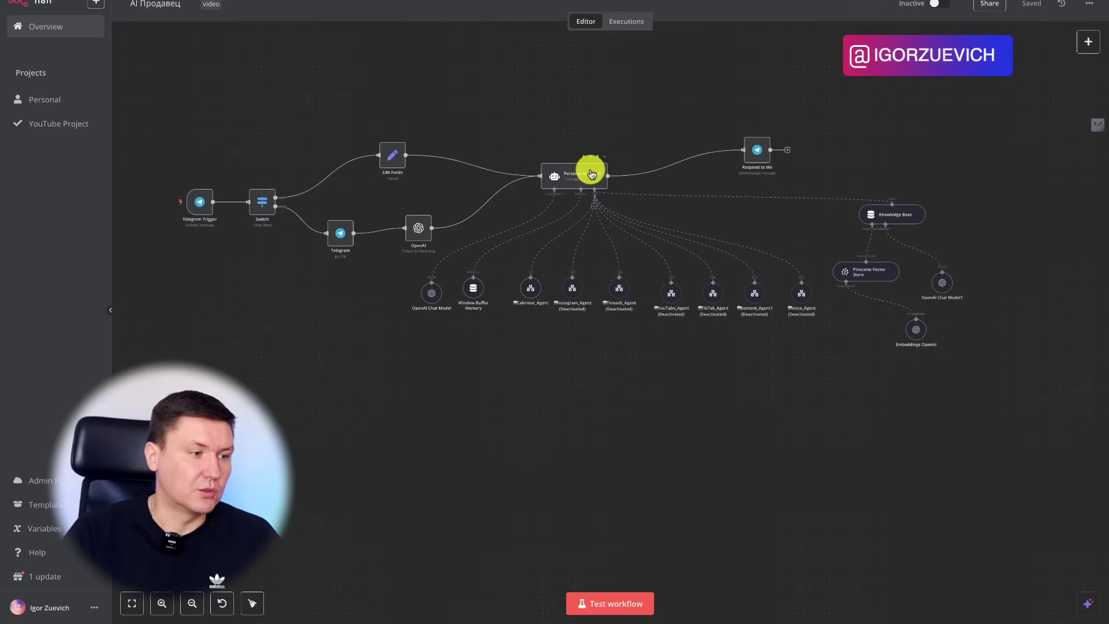
# Step: Open the Personal Assistant node in the AI Продавец workflow and expand its System Message for reading
pyautogui.doubleClick(591, 175)
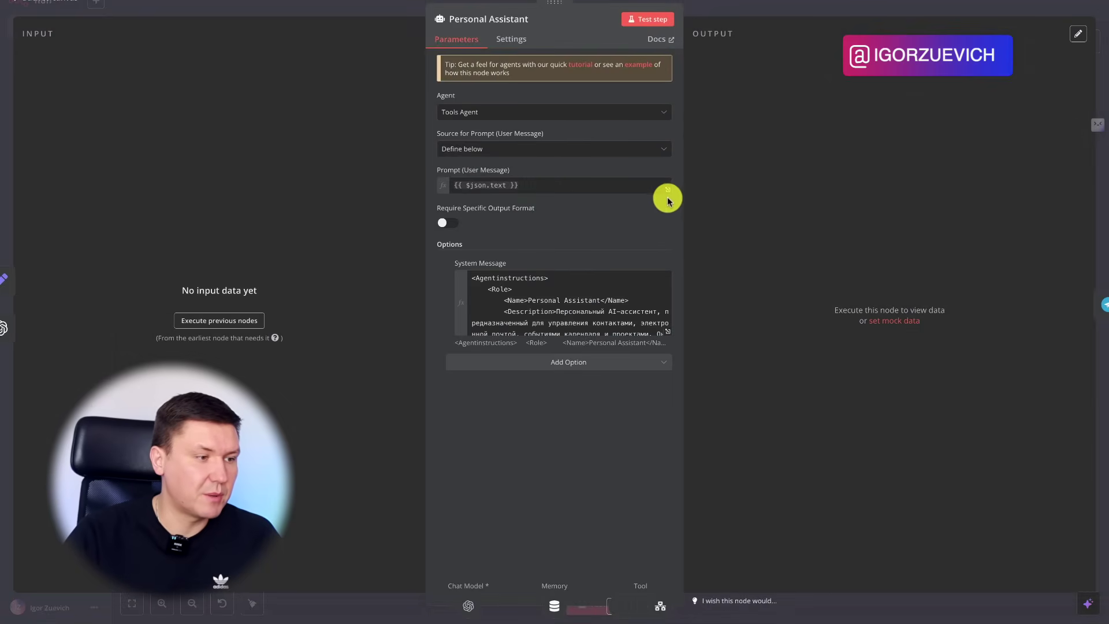
pyautogui.click(667, 331)
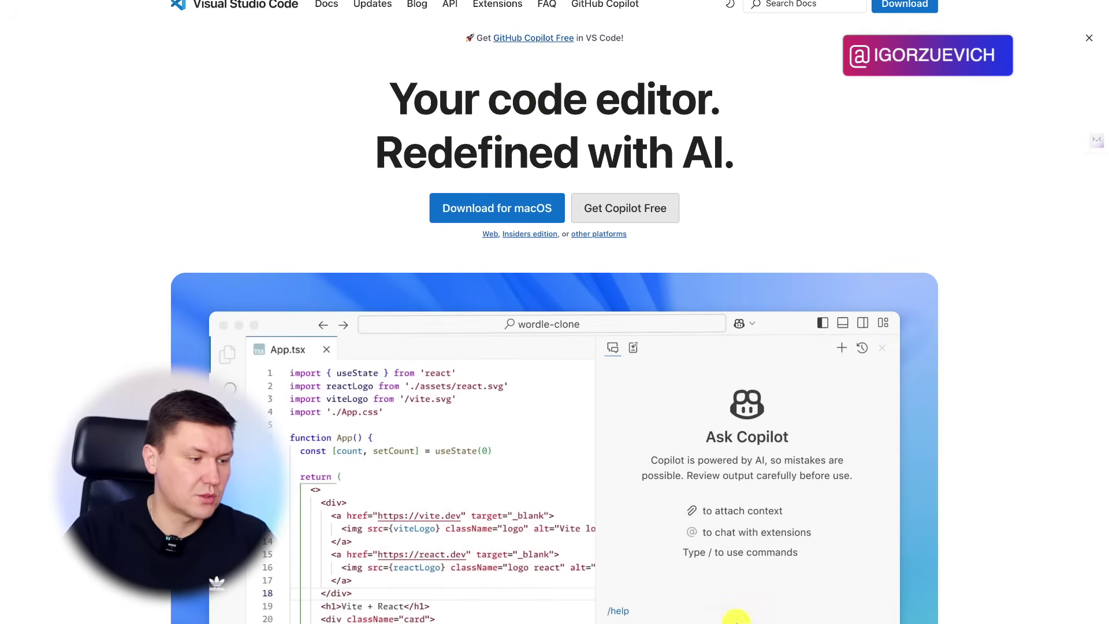
# Step: Switch to Visual Studio Code and delete the trailing comma from the Primary goal line of the agent prompt template
pyautogui.moveTo(878, 621)
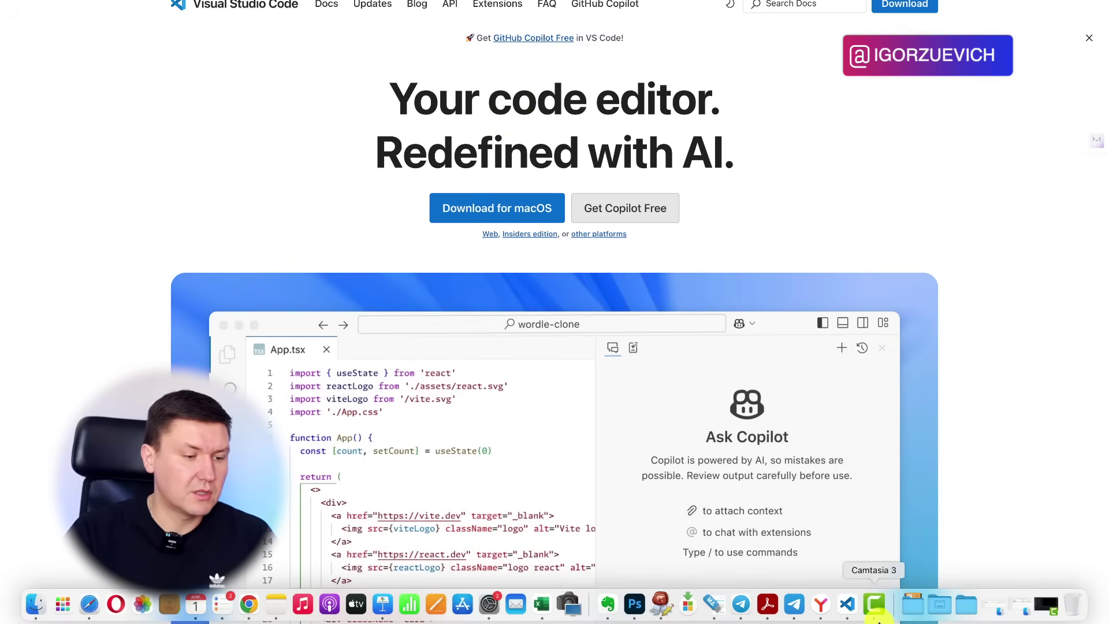
pyautogui.click(846, 603)
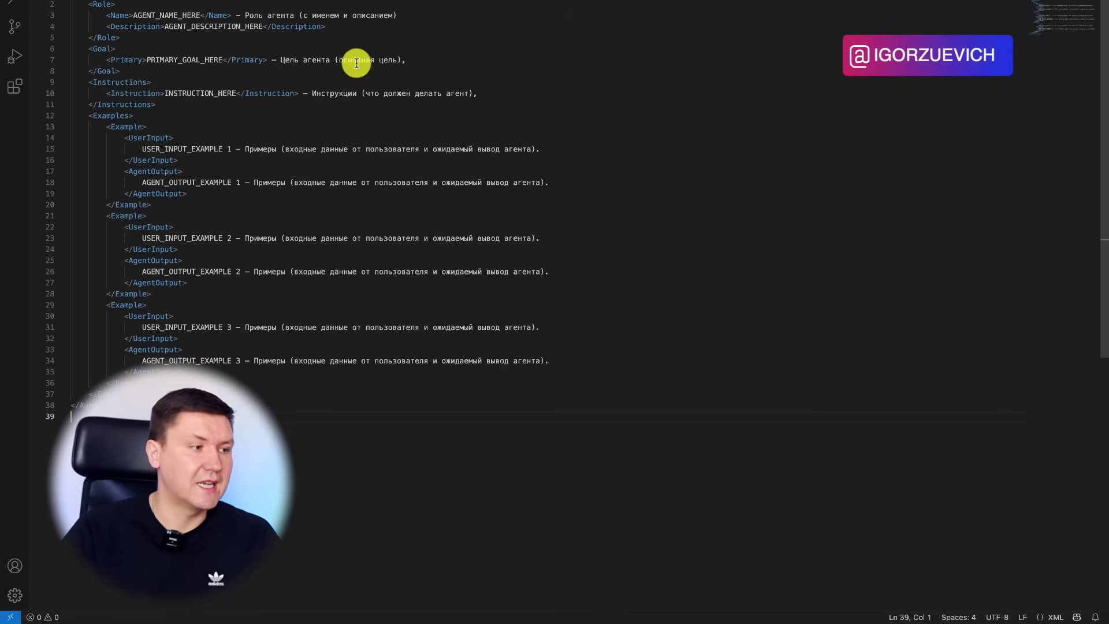
pyautogui.click(429, 61)
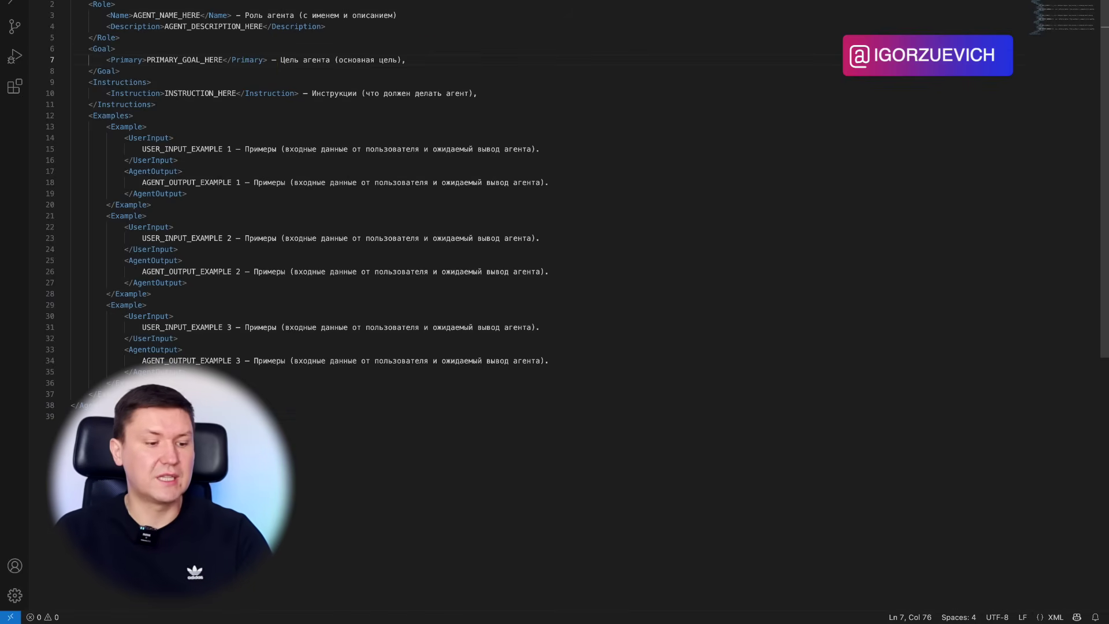
pyautogui.press('BackSpace')
pyautogui.click(424, 92)
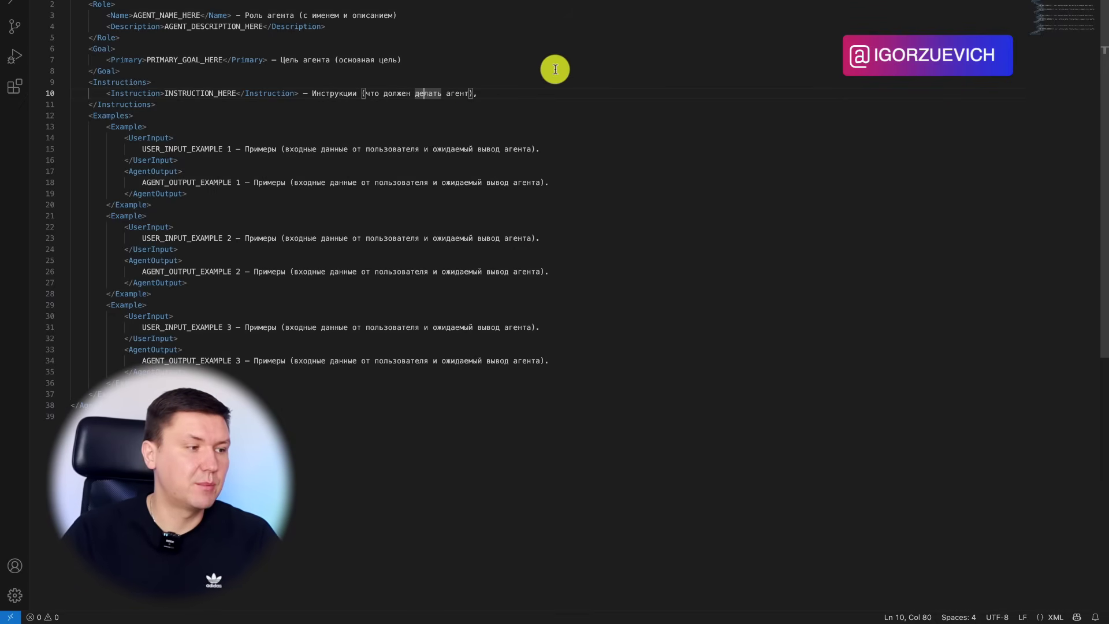
pyautogui.click(570, 90)
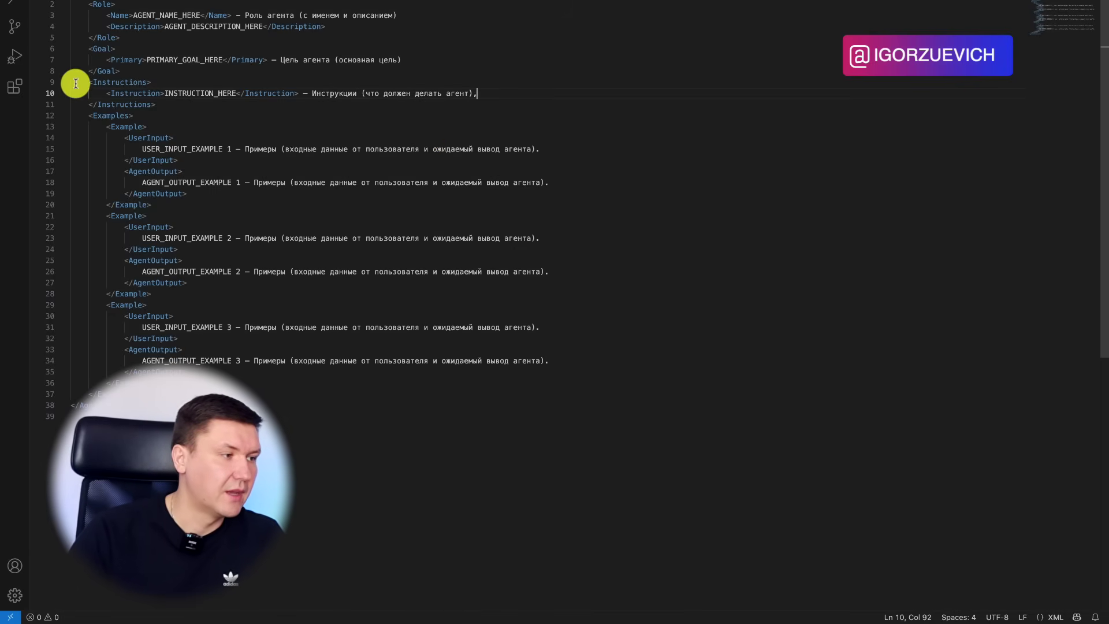
pyautogui.moveTo(76, 84); pyautogui.dragTo(223, 106)
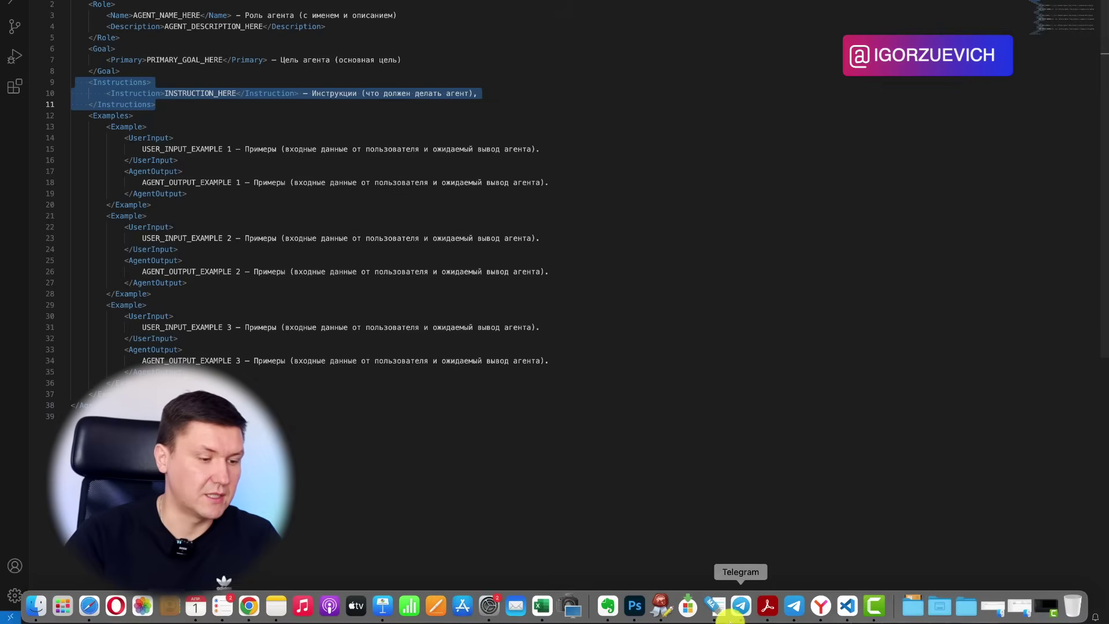
# Step: Switch to Telegram and read the Personal Assistant prompt with its multiple Instruction tags in the community chat
pyautogui.click(740, 604)
pyautogui.scroll(20, 507, 244)
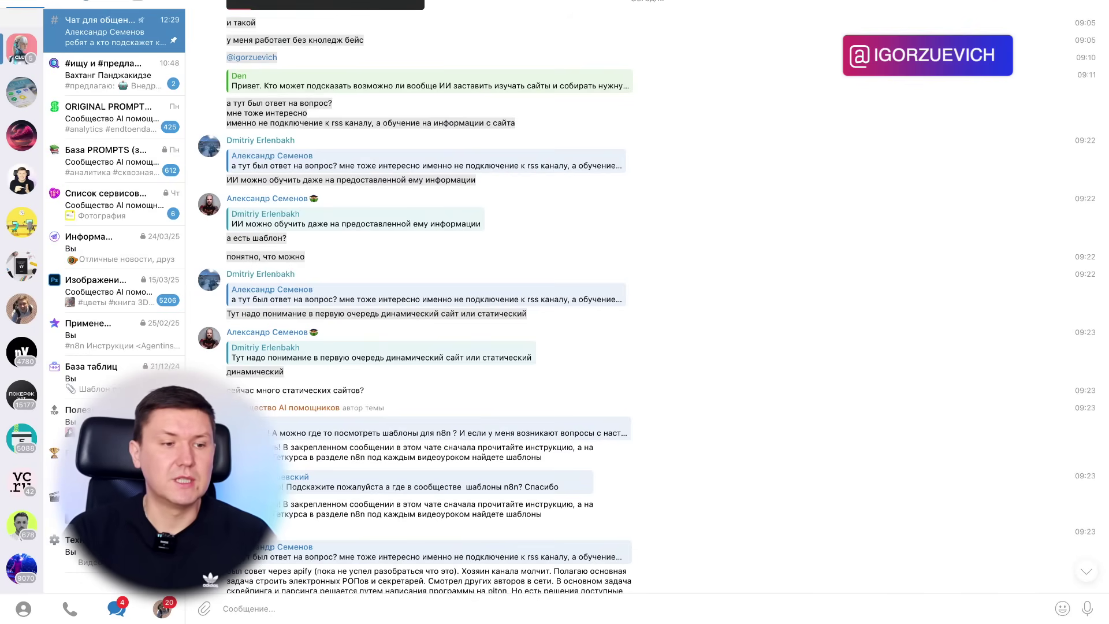
pyautogui.scroll(-10, 887, 268)
pyautogui.scroll(-10, 887, 268)
pyautogui.scroll(20, 888, 267)
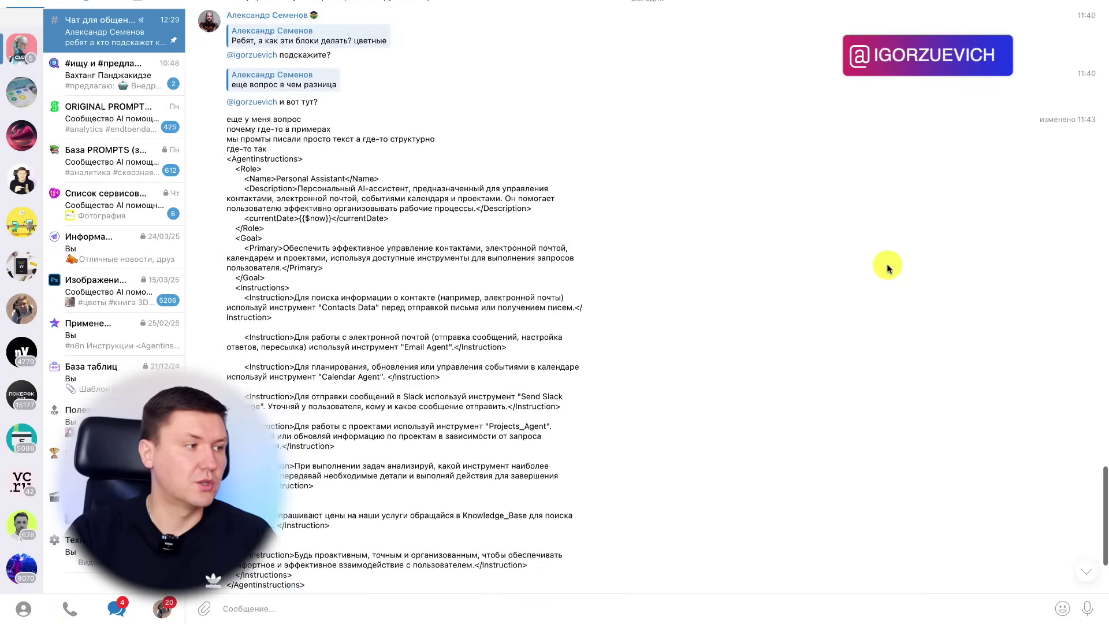
pyautogui.scroll(-20, 888, 268)
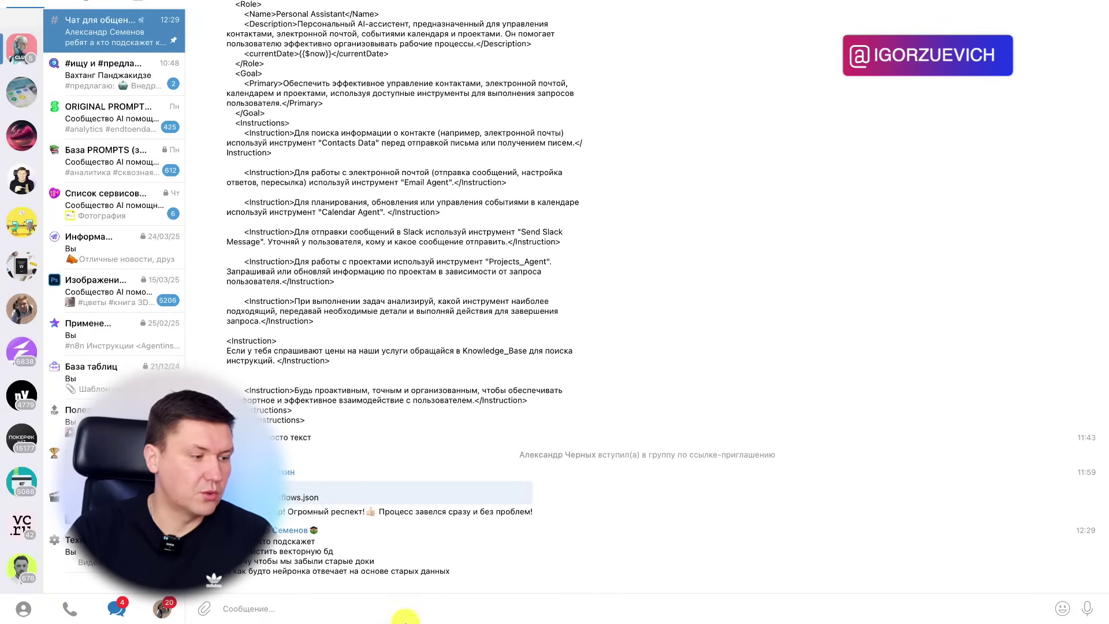
pyautogui.moveTo(372, 621)
pyautogui.click(249, 604)
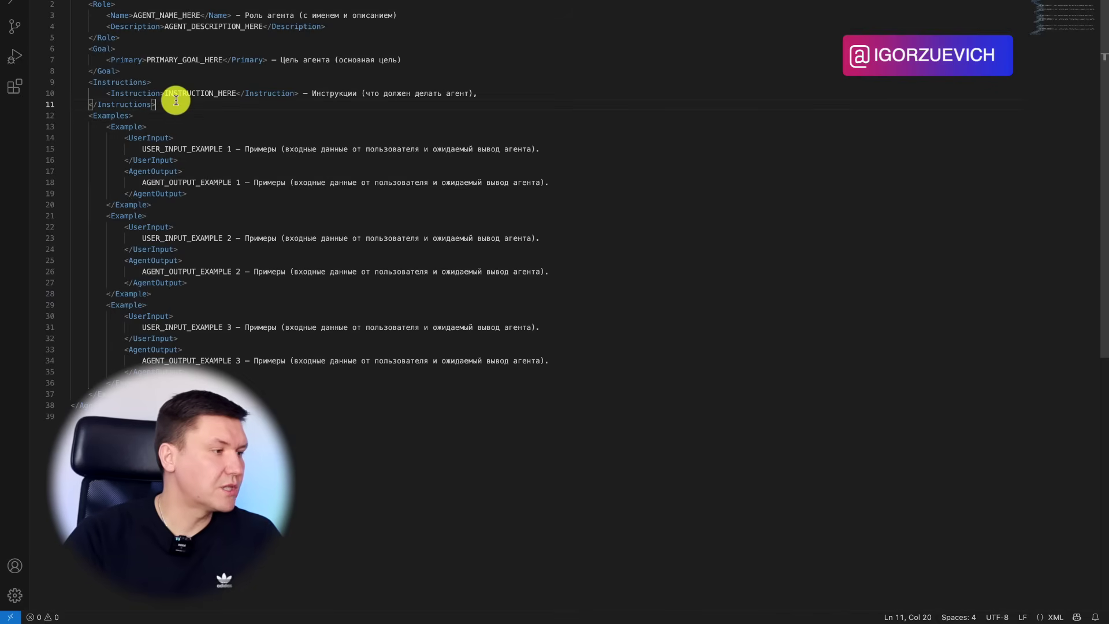
# Step: Duplicate the Instructions block of the prompt template three times directly below the original in Visual Studio Code
pyautogui.moveTo(176, 101); pyautogui.dragTo(50, 84)
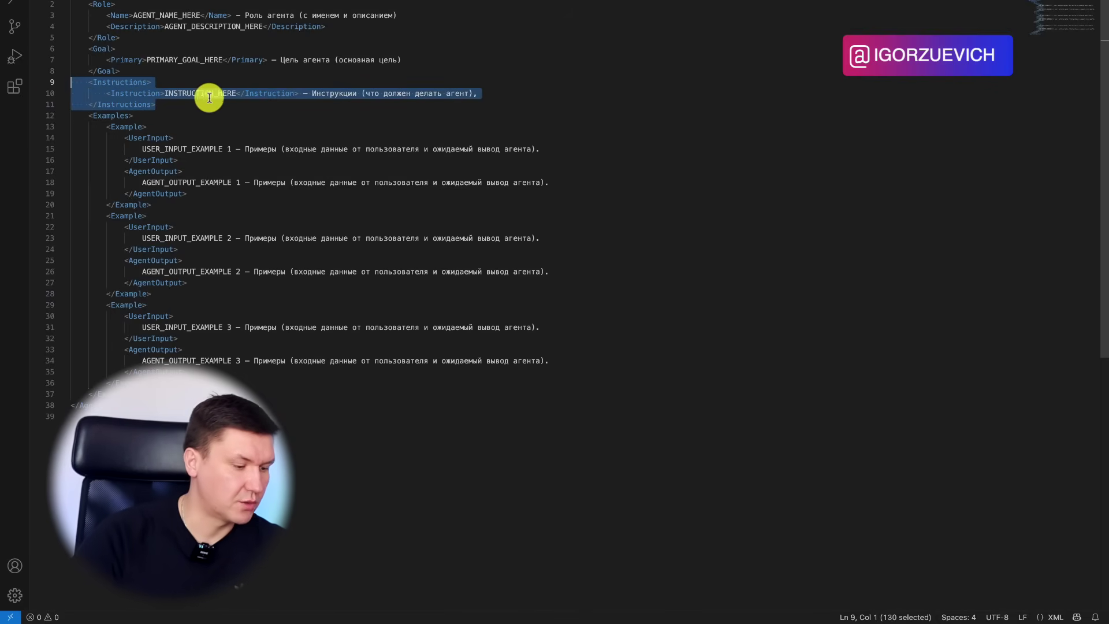
pyautogui.press('super+c')
pyautogui.click(194, 104)
pyautogui.press('Return')
pyautogui.press('super+v')
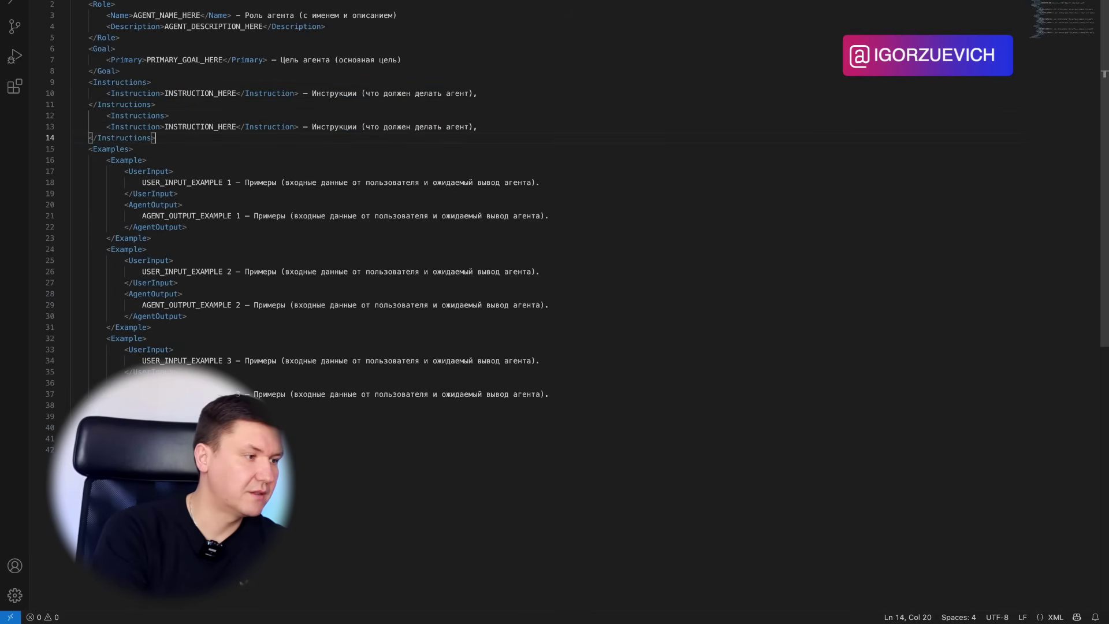
pyautogui.press('Return')
pyautogui.press('super+v')
pyautogui.press('Return')
pyautogui.press('super+v')
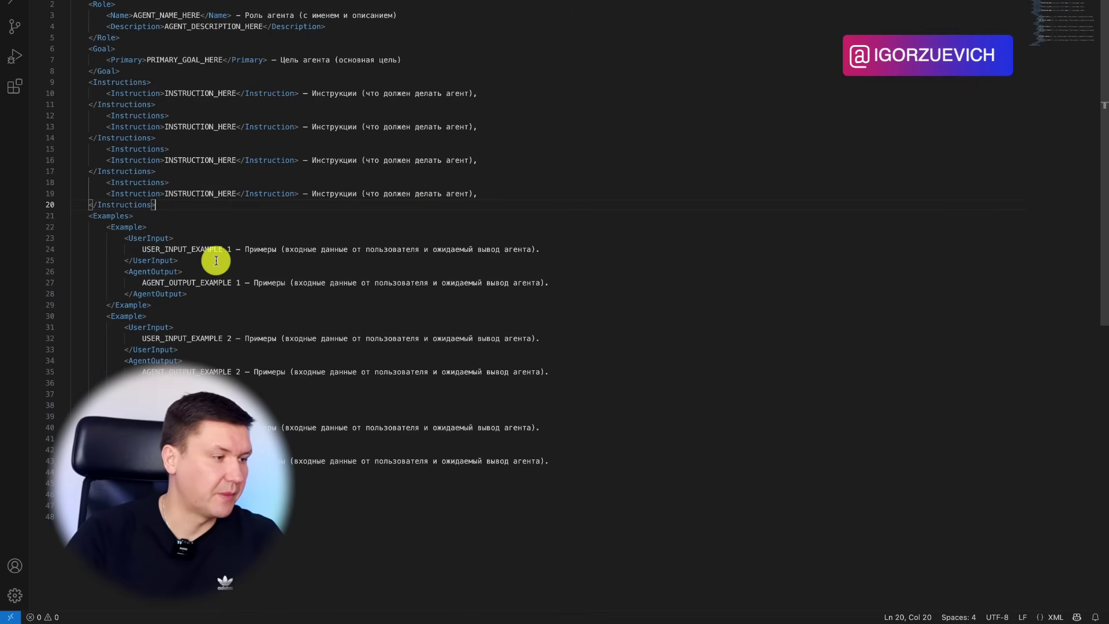
# Step: Examine the UserInput and AgentOutput pairs in the Examples section and the overall structure of the prompt template
pyautogui.moveTo(244, 250); pyautogui.dragTo(407, 228)
pyautogui.click(470, 238)
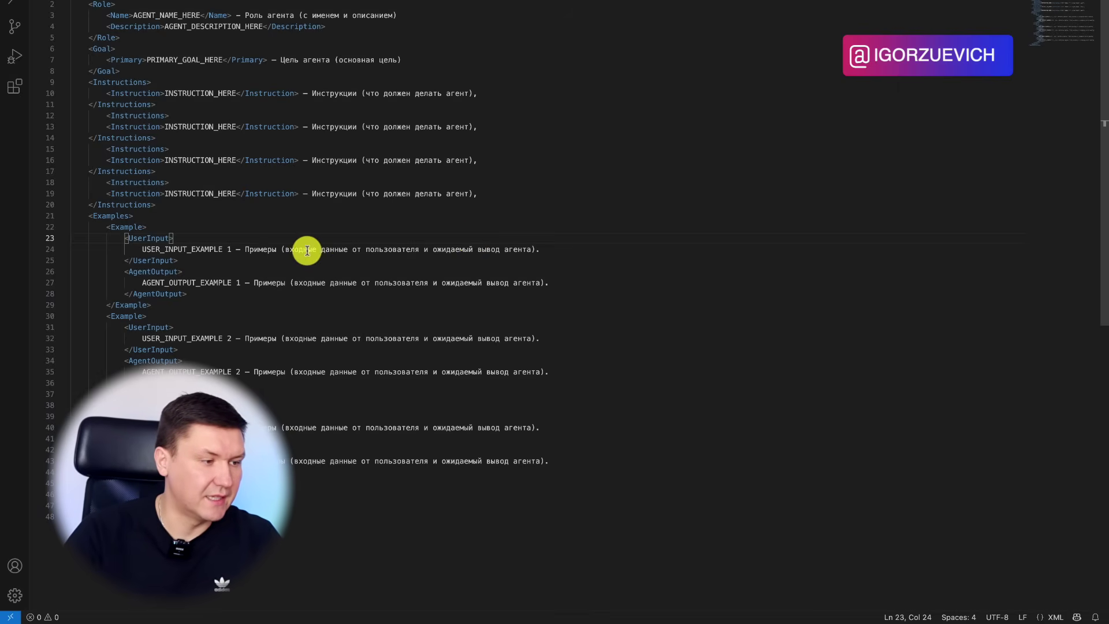
pyautogui.moveTo(307, 249); pyautogui.dragTo(399, 241)
pyautogui.click(415, 248)
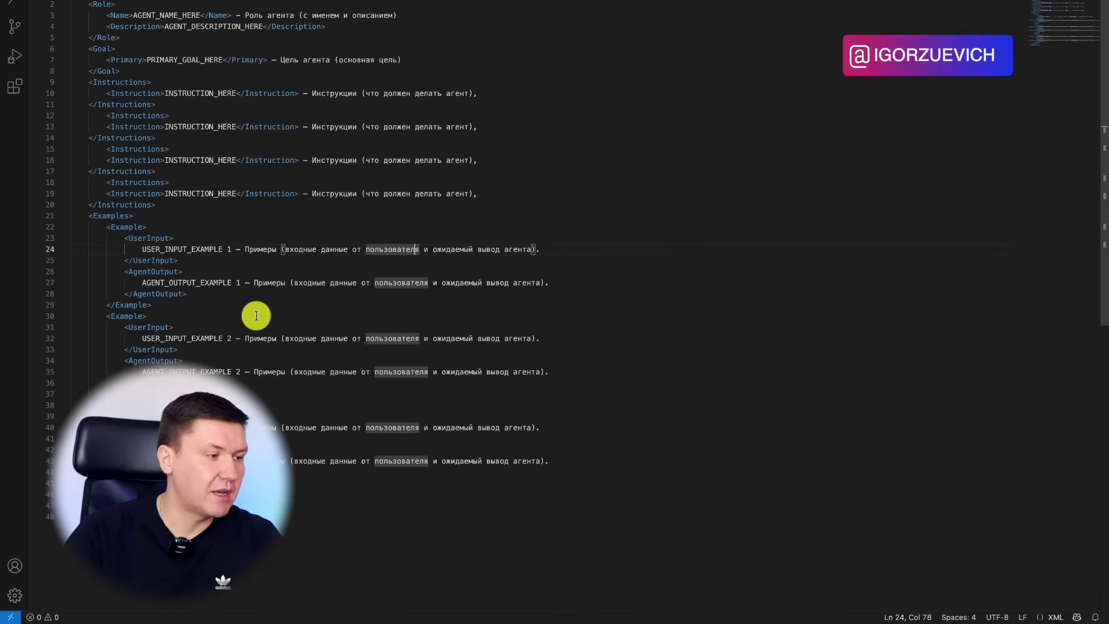
pyautogui.click(322, 271)
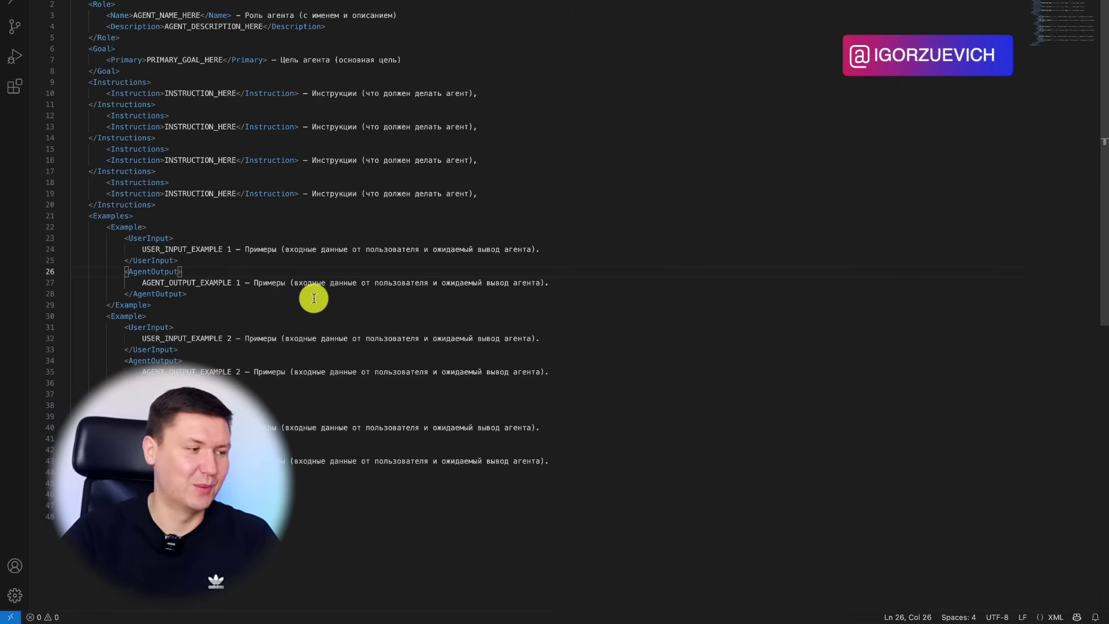
pyautogui.scroll(-5, 318, 306)
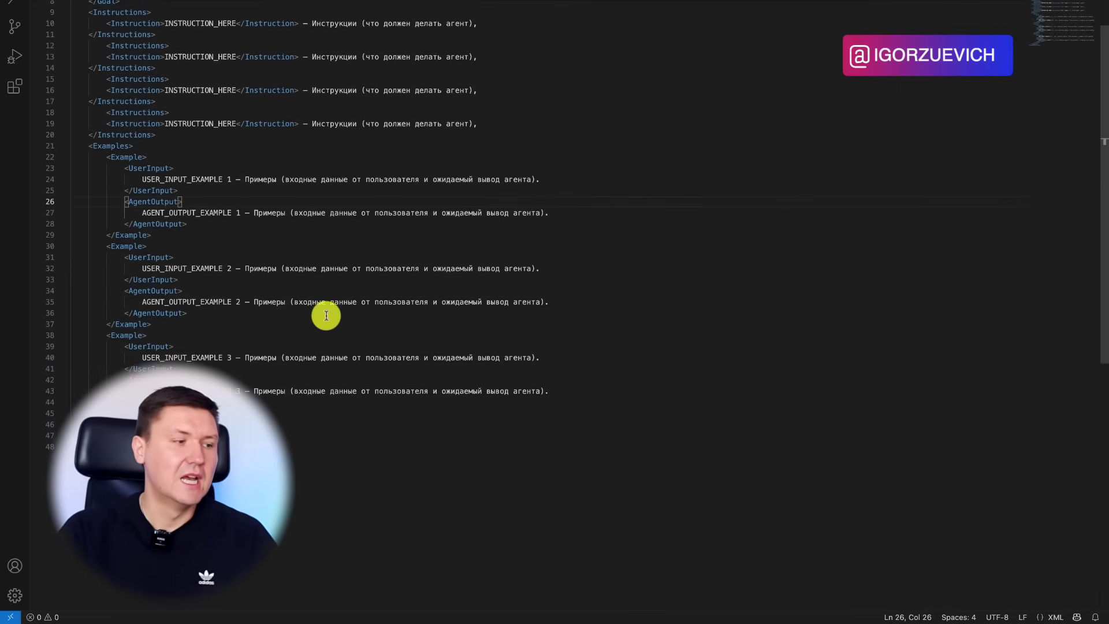
pyautogui.scroll(5, 326, 316)
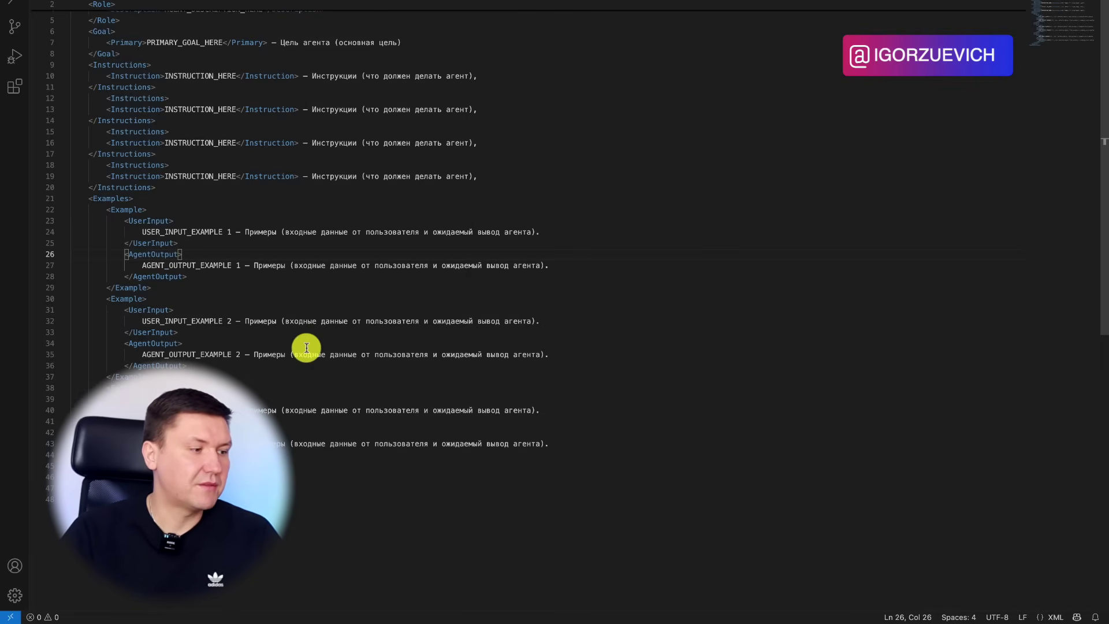
pyautogui.scroll(-3, 303, 346)
pyautogui.scroll(-1, 307, 347)
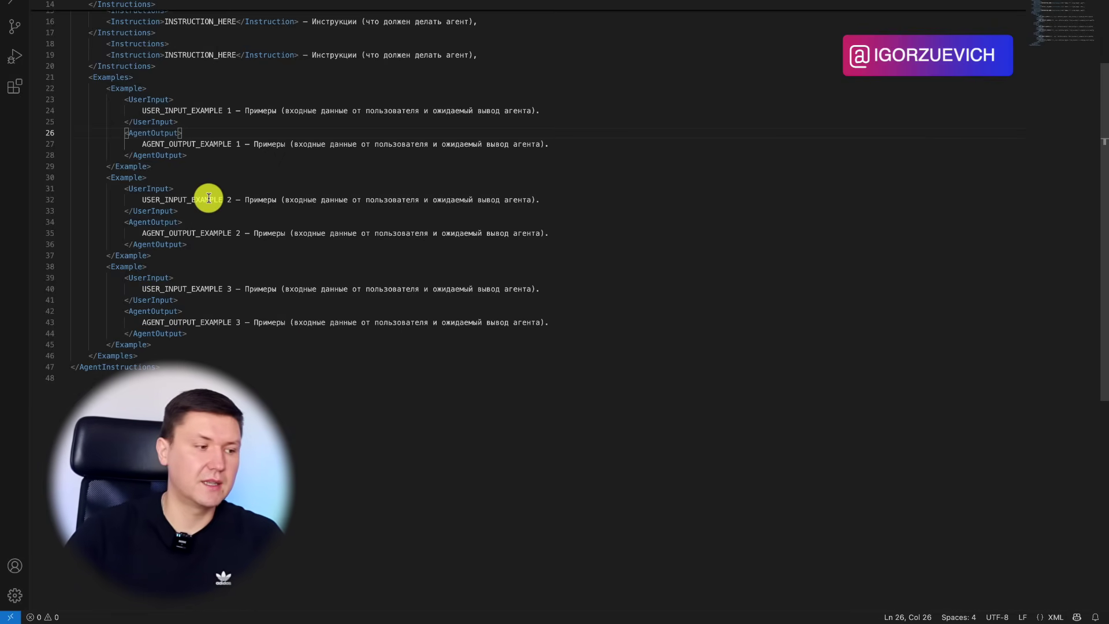
pyautogui.scroll(4, 297, 177)
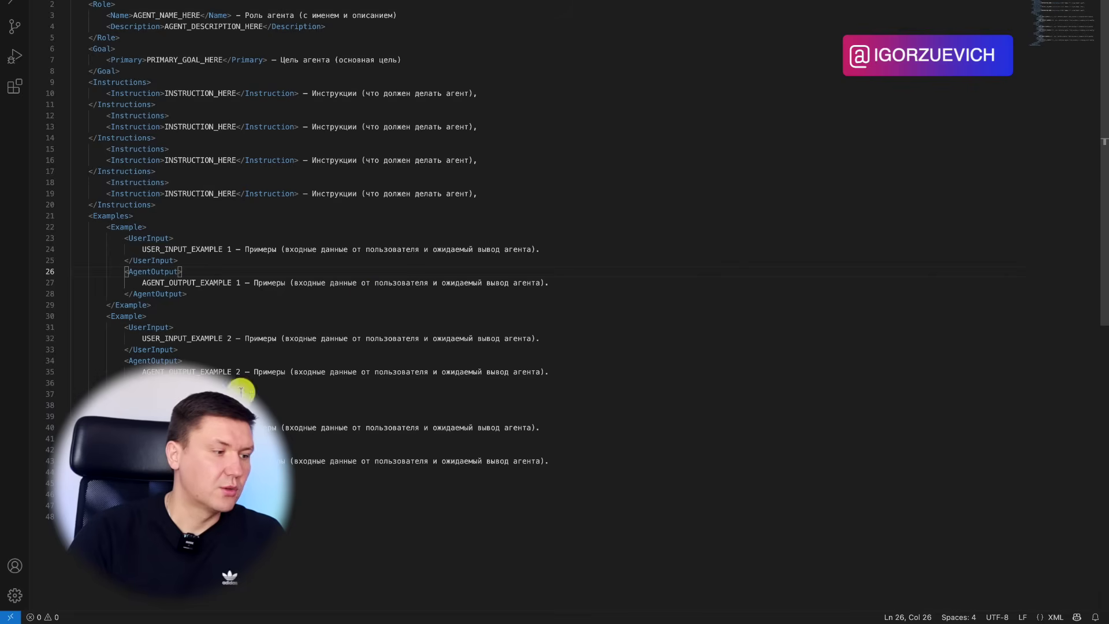
# Step: Select the entire prompt template, have ChatGPT convert it to the ###Role, ###Instructions heading format, and review the reply
pyautogui.hotkey('ctrl', 'a')
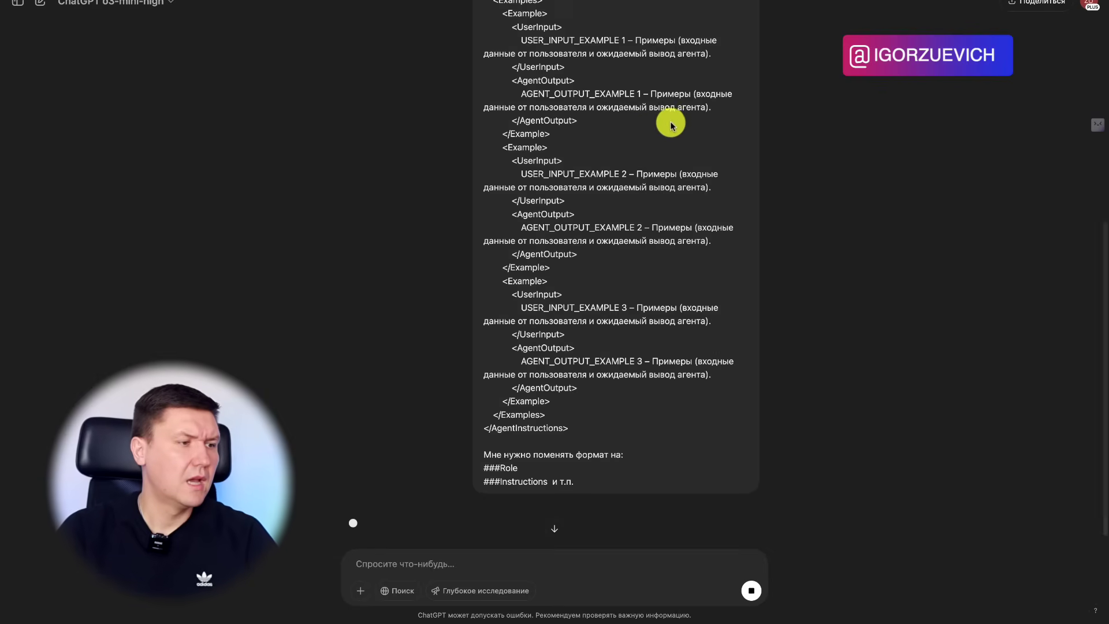
pyautogui.scroll(7, 672, 126)
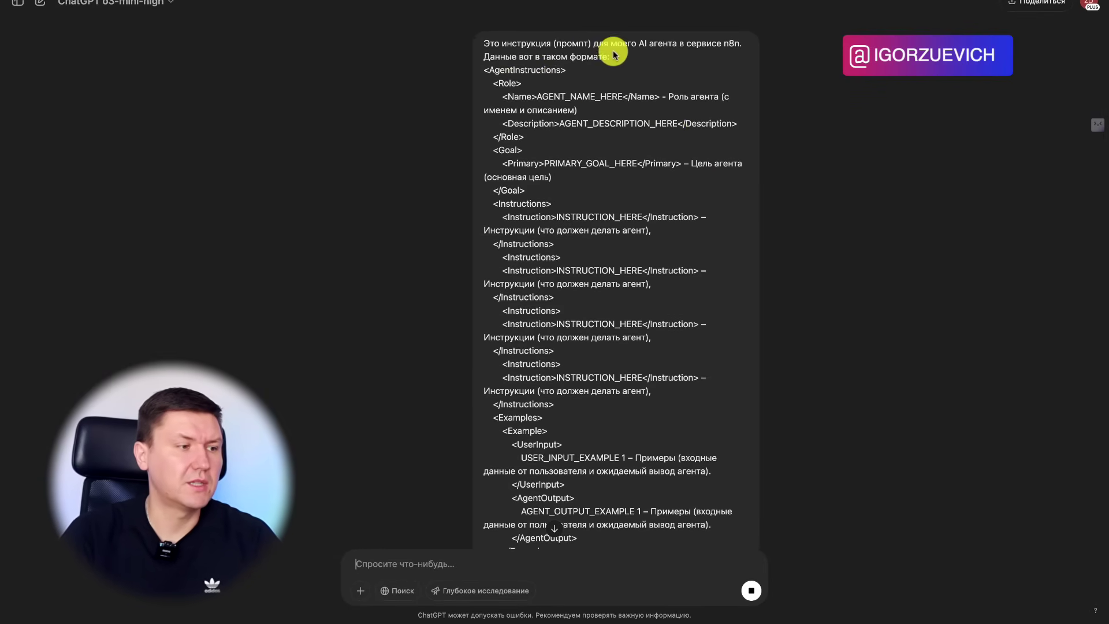
pyautogui.scroll(-8, 614, 49)
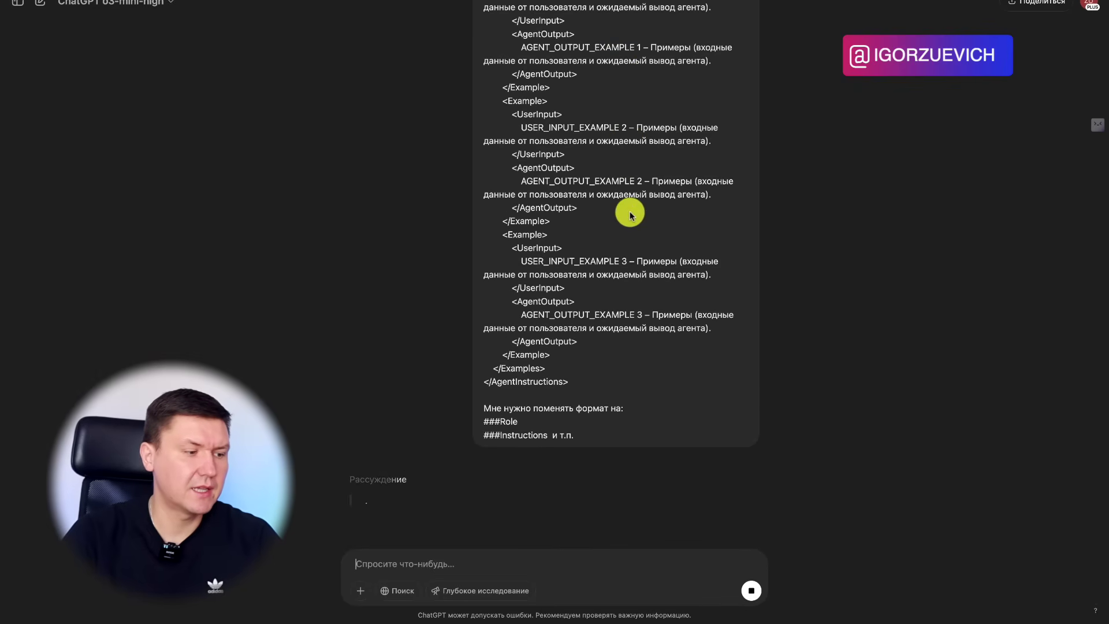
pyautogui.scroll(-3, 546, 394)
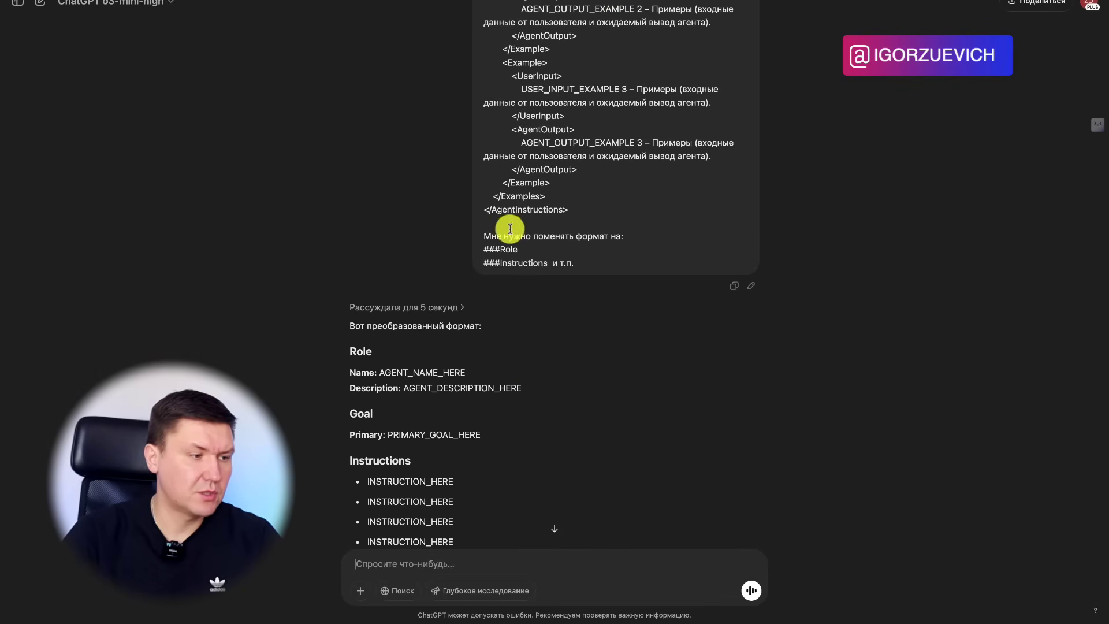
# Step: Compare ChatGPT's converted Role, Goal, Instructions and Examples headings with the original XML-style prompt in the message above
pyautogui.scroll(-2, 509, 254)
pyautogui.scroll(-1, 512, 261)
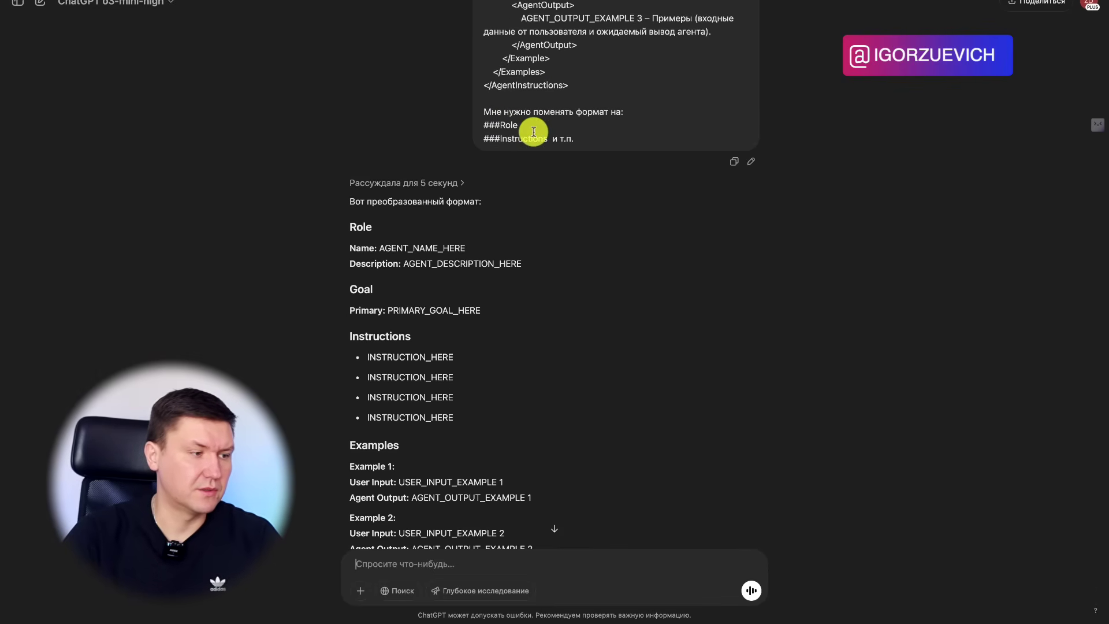
pyautogui.scroll(-3, 393, 294)
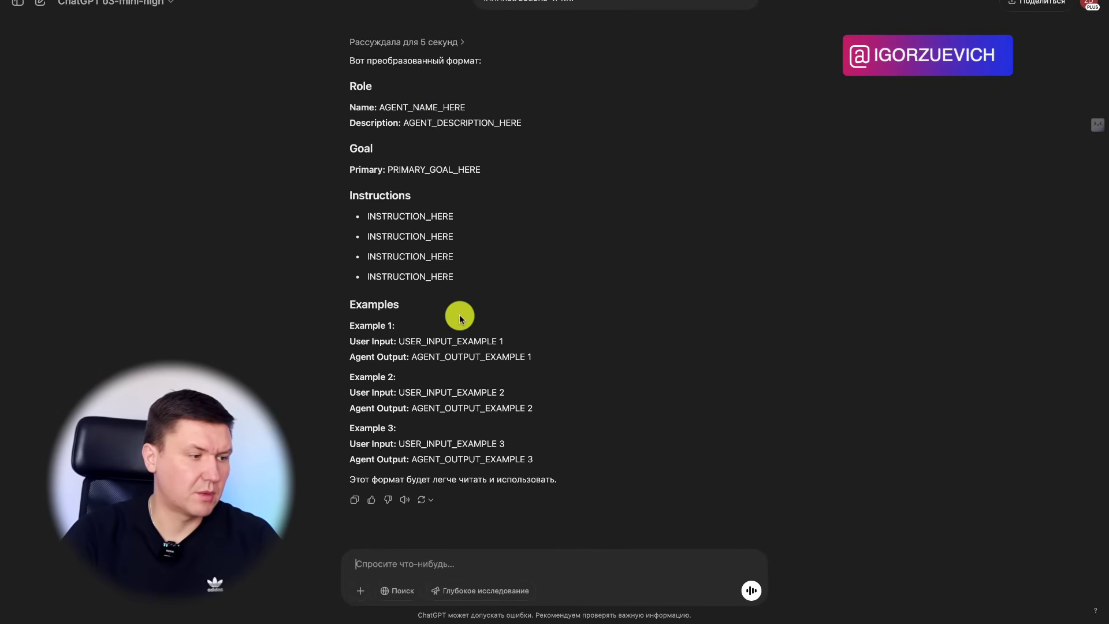
pyautogui.scroll(1, 548, 246)
pyautogui.scroll(10, 548, 246)
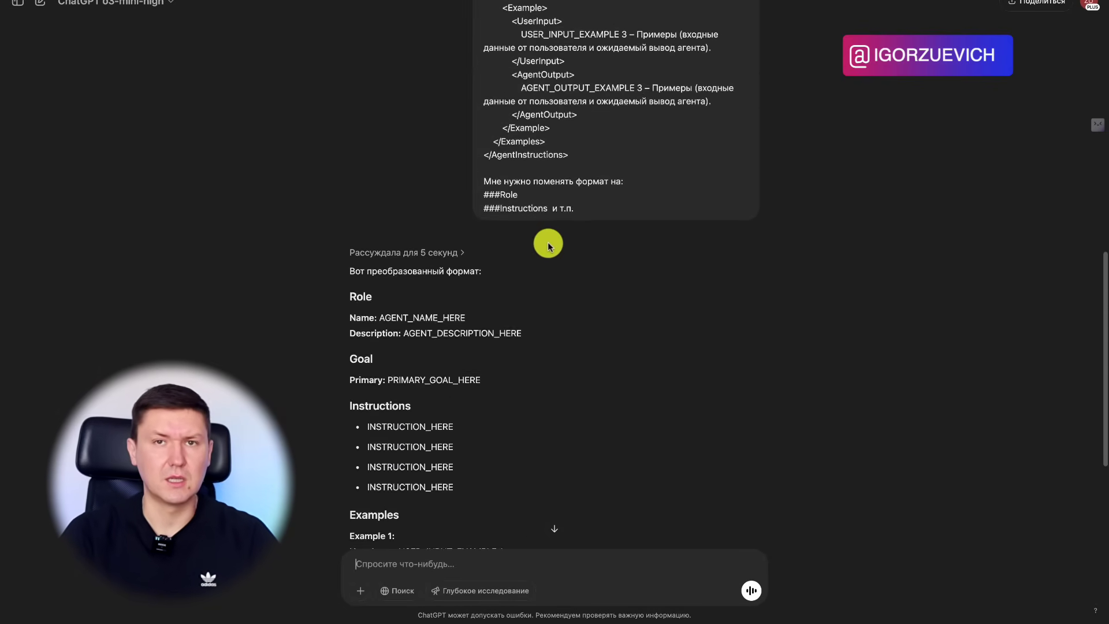
pyautogui.scroll(4, 547, 245)
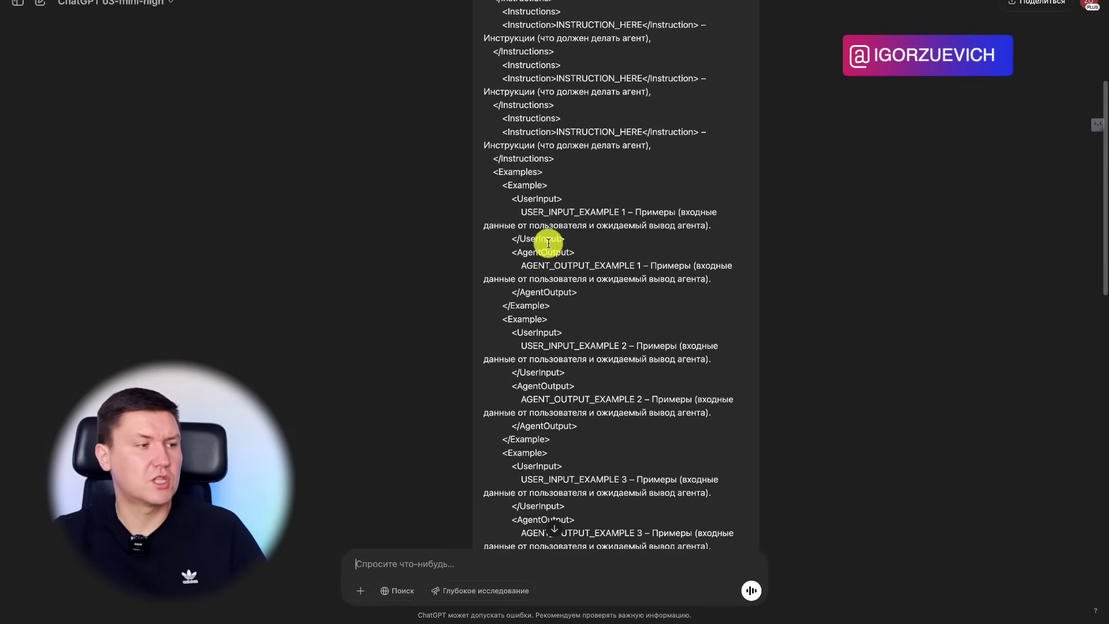
# Step: Switch to Visual Studio Code, open the filled-in SocialMediaContentCreator prompt and read its instructions and examples
pyautogui.click(868, 603)
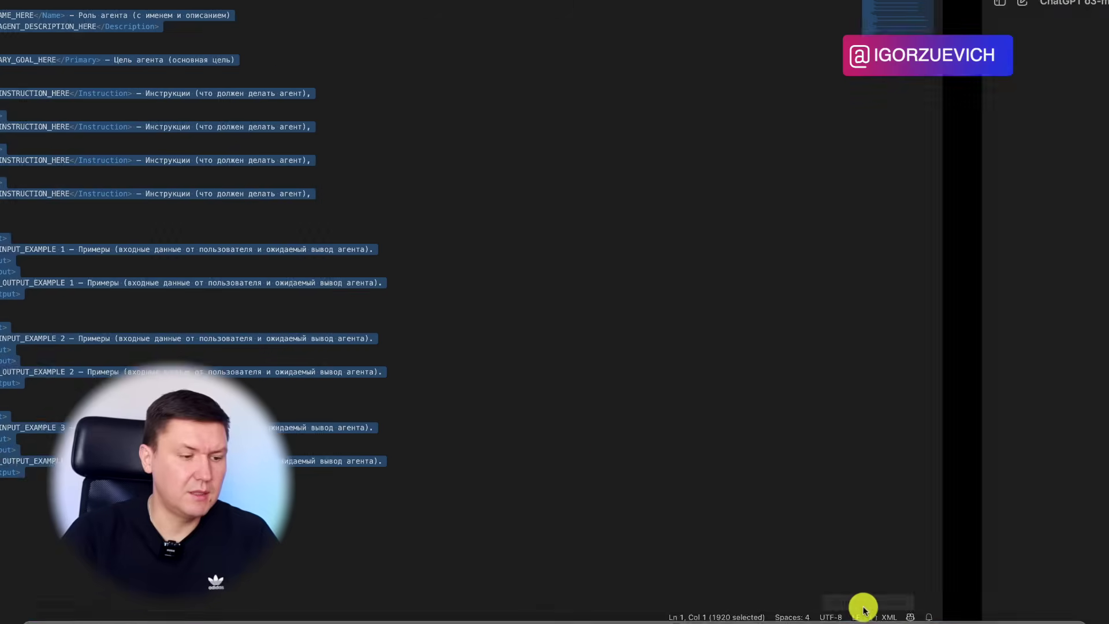
pyautogui.click(513, 167)
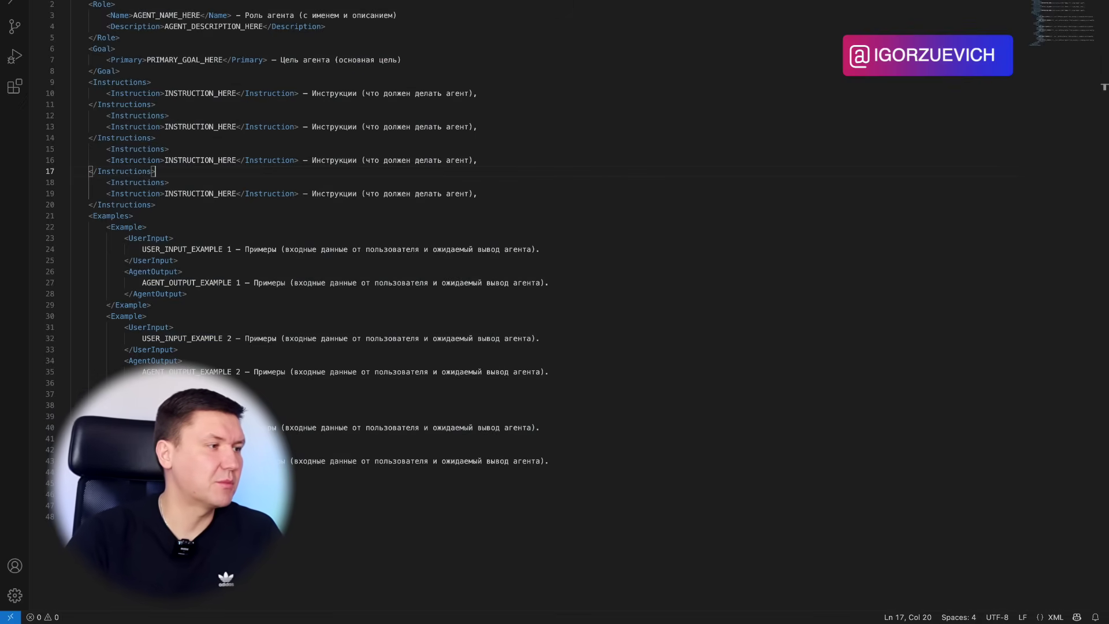
pyautogui.click(72, 0)
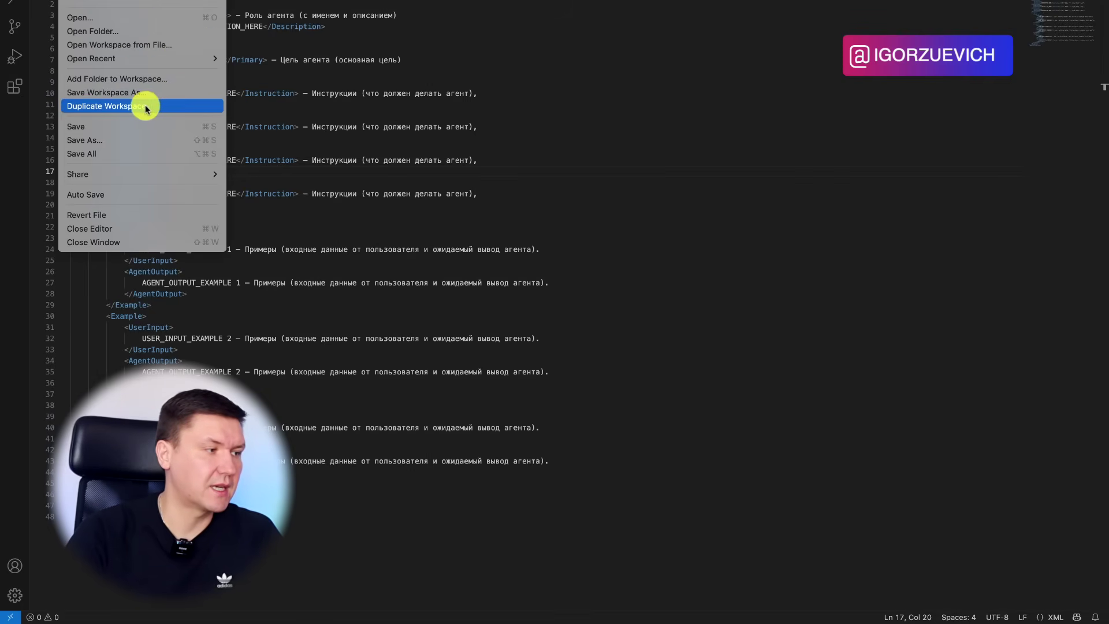
pyautogui.click(740, 35)
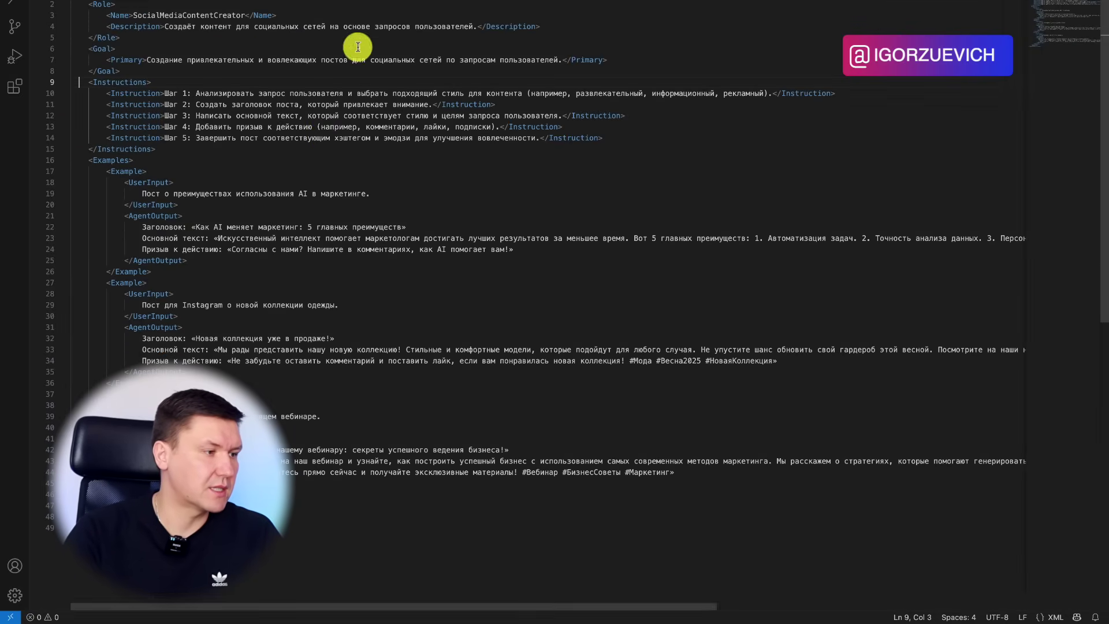
pyautogui.scroll(-5, 277, 152)
pyautogui.scroll(-5, 278, 152)
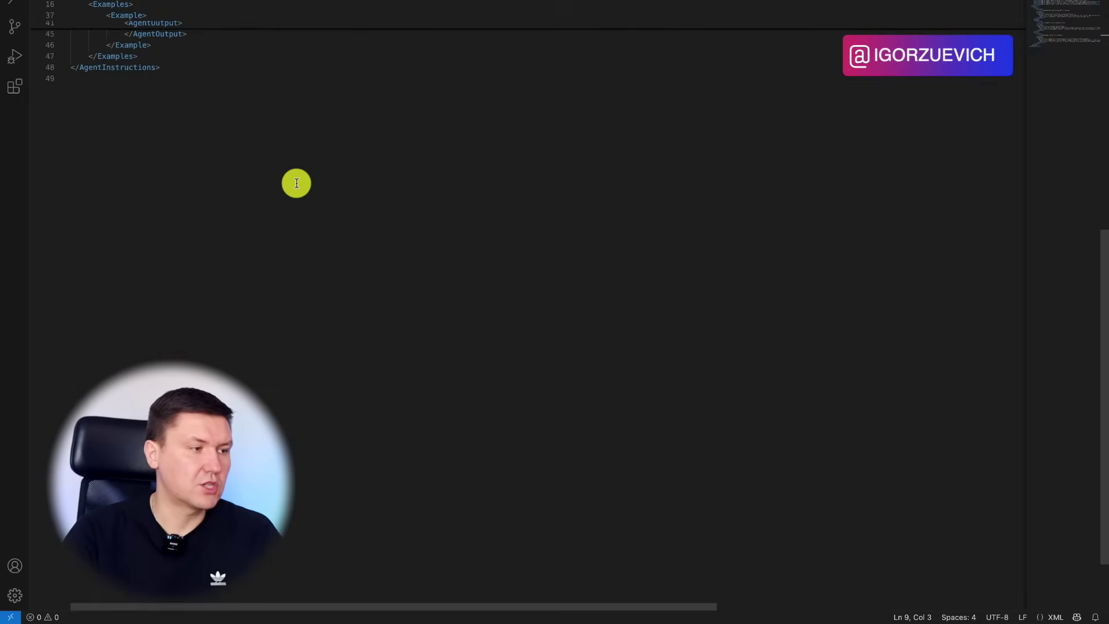
pyautogui.scroll(10, 294, 181)
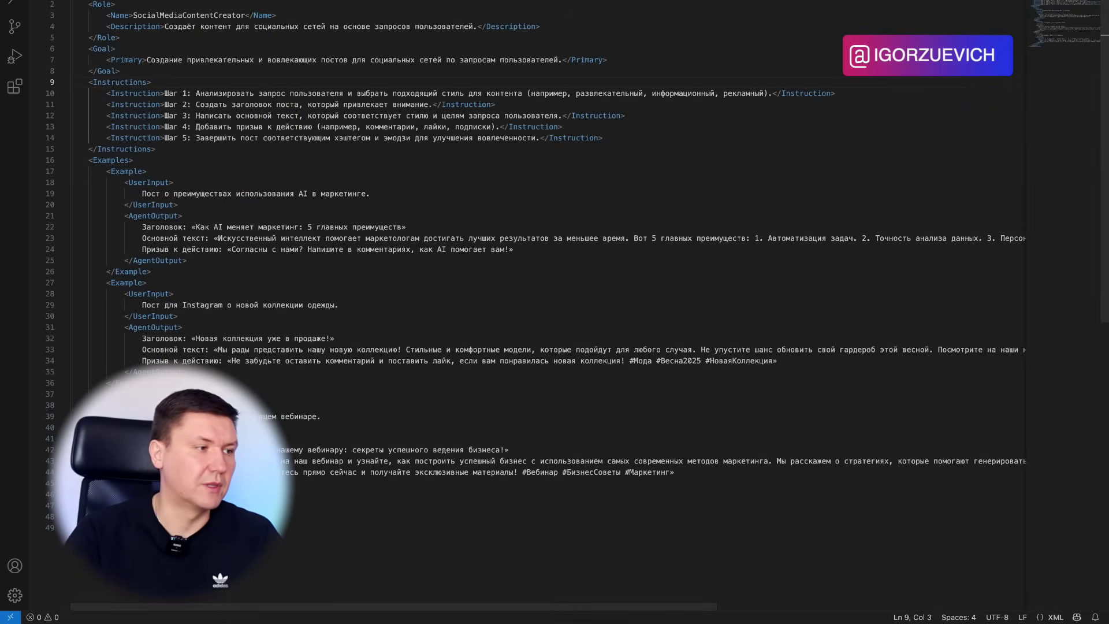
# Step: Copy the entire SocialMediaContentCreator prompt, switch to n8n, and add a System Message option to the AI Agent node
pyautogui.moveTo(347, 528); pyautogui.dragTo(17, 2)
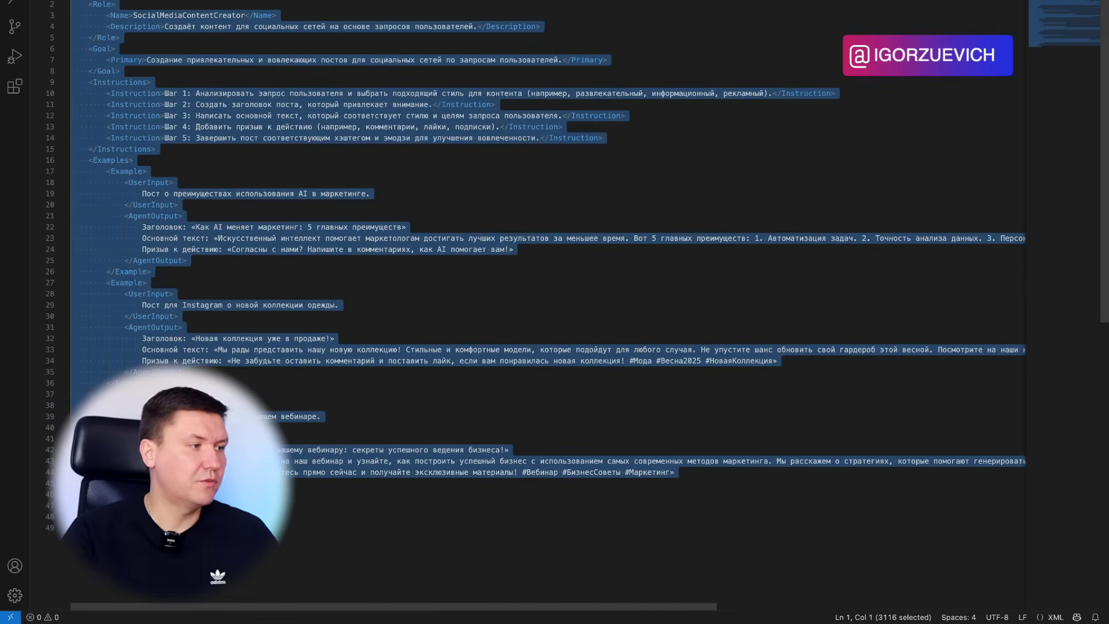
pyautogui.click(651, 623)
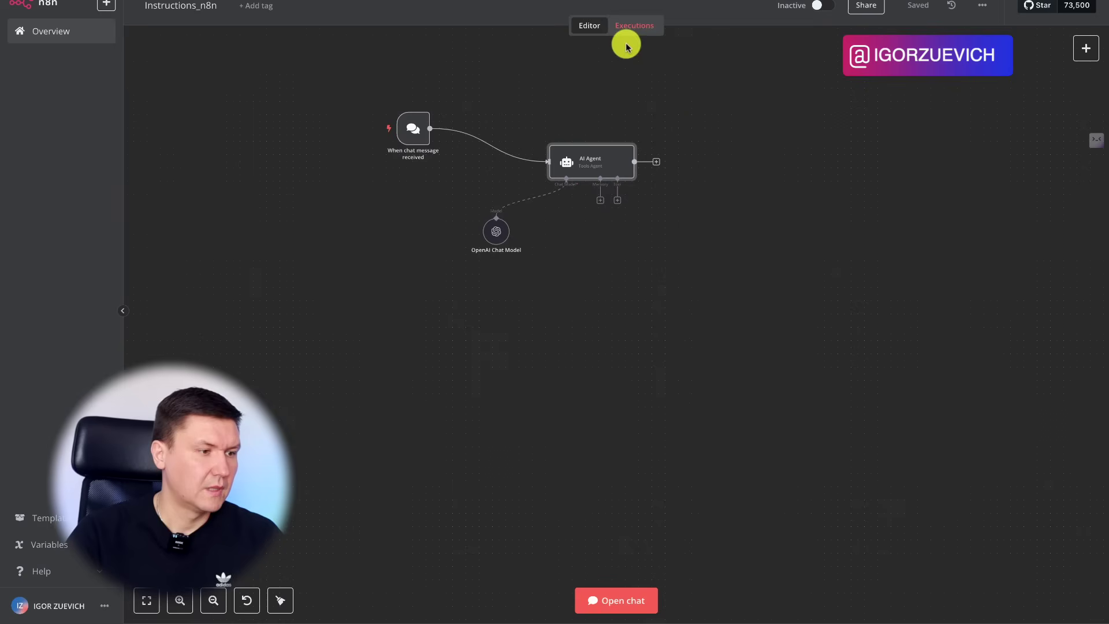
pyautogui.doubleClick(594, 163)
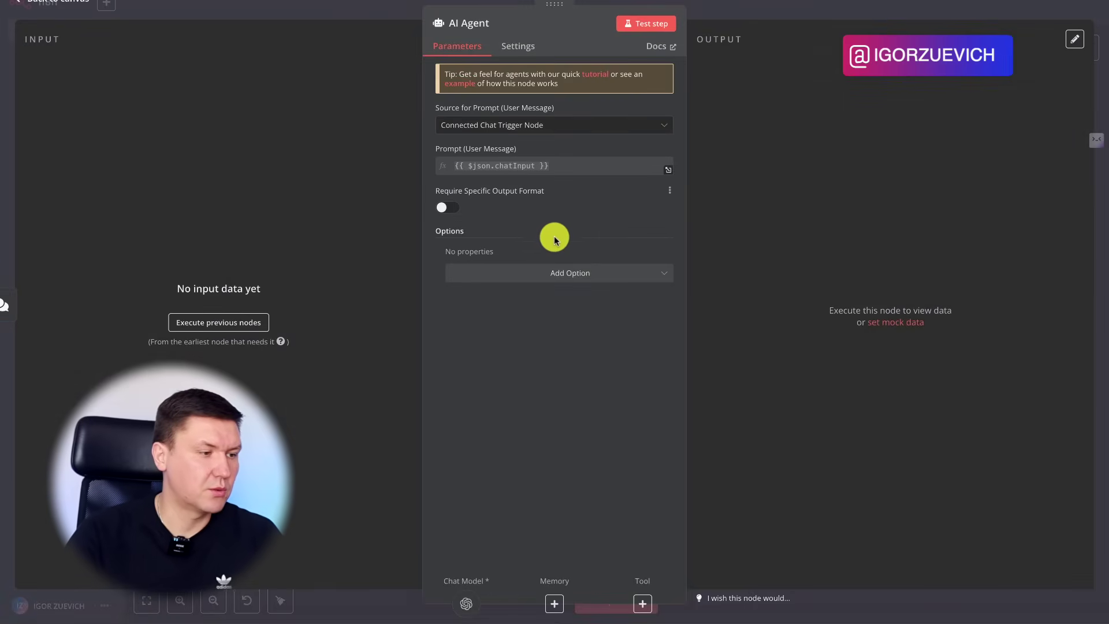
pyautogui.click(553, 276)
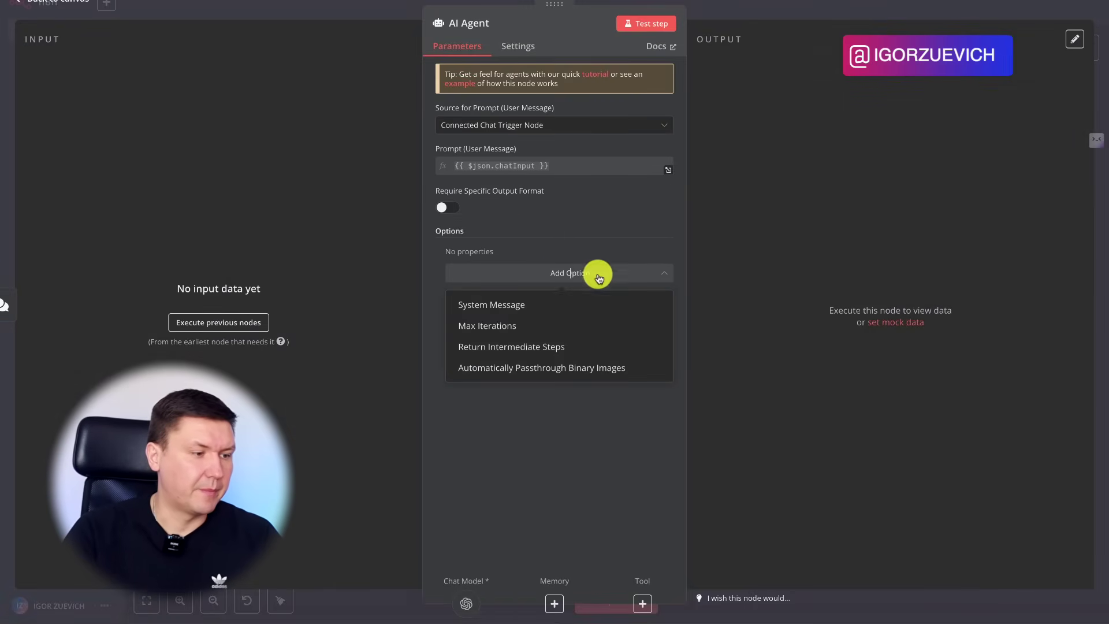
pyautogui.click(512, 302)
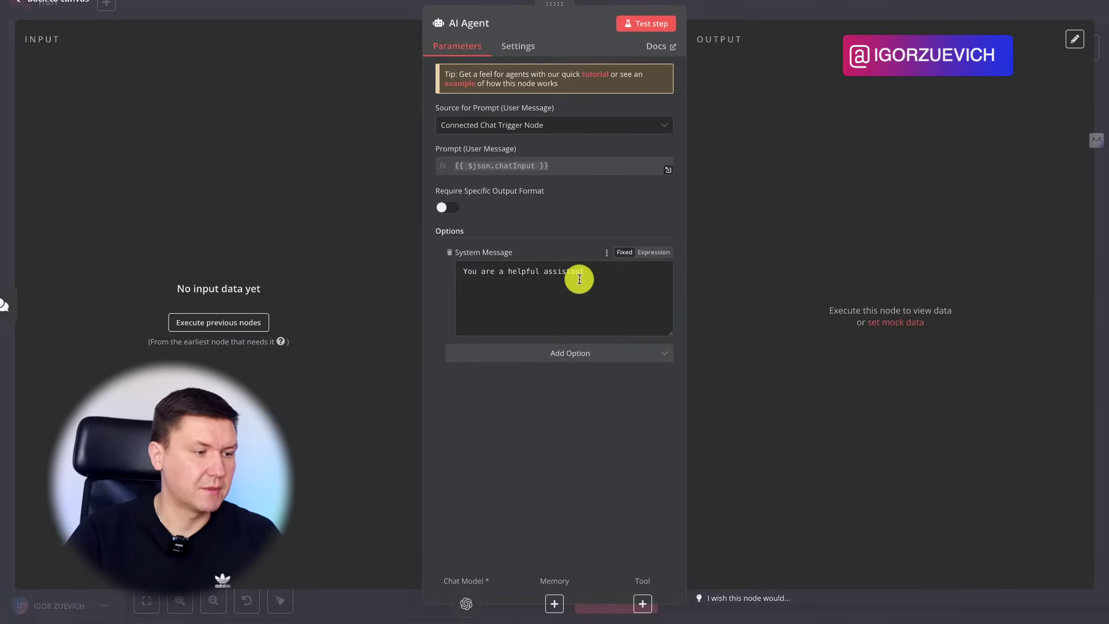
# Step: Turn the System Message into an expression and replace its default text with the copied SocialMediaContentCreator prompt
pyautogui.click(658, 253)
pyautogui.click(668, 273)
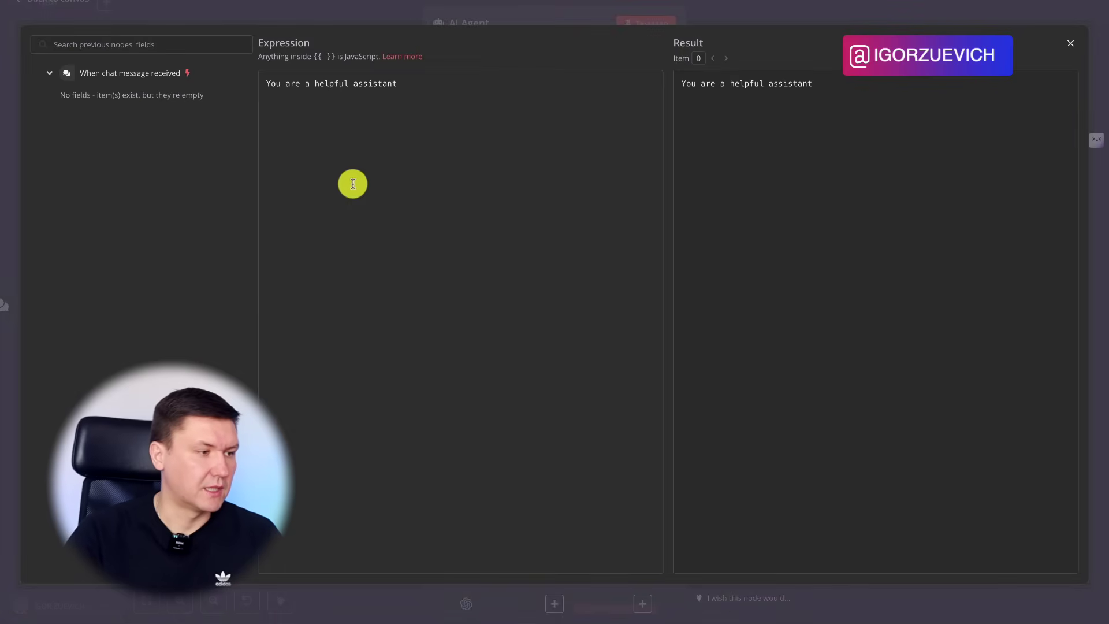
pyautogui.moveTo(463, 85); pyautogui.dragTo(209, 1)
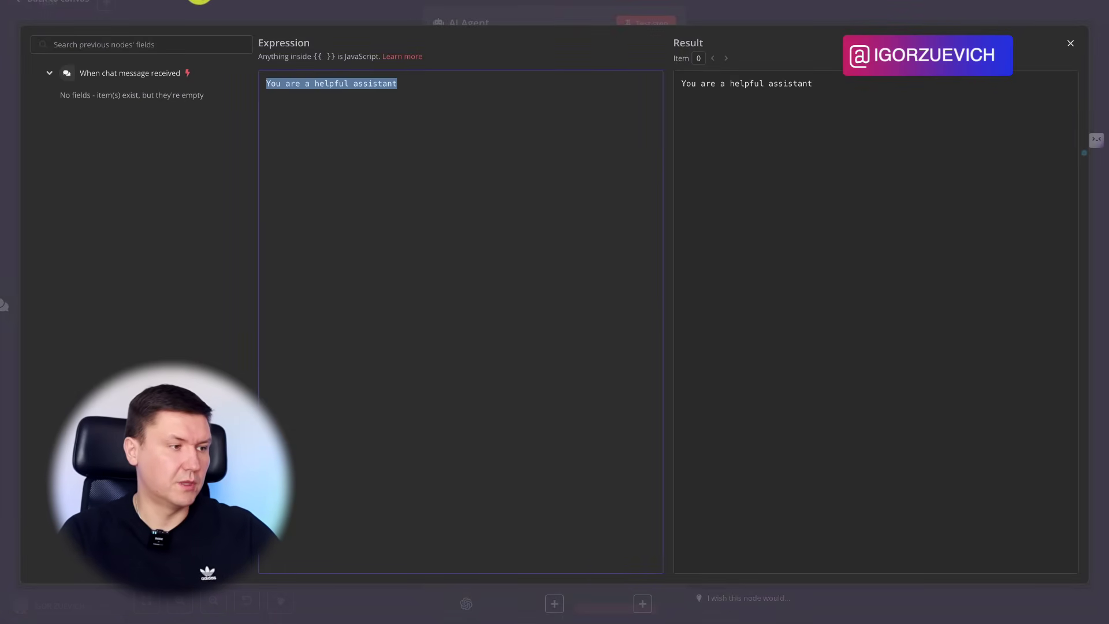
pyautogui.hotkey('ctrl', 'v')
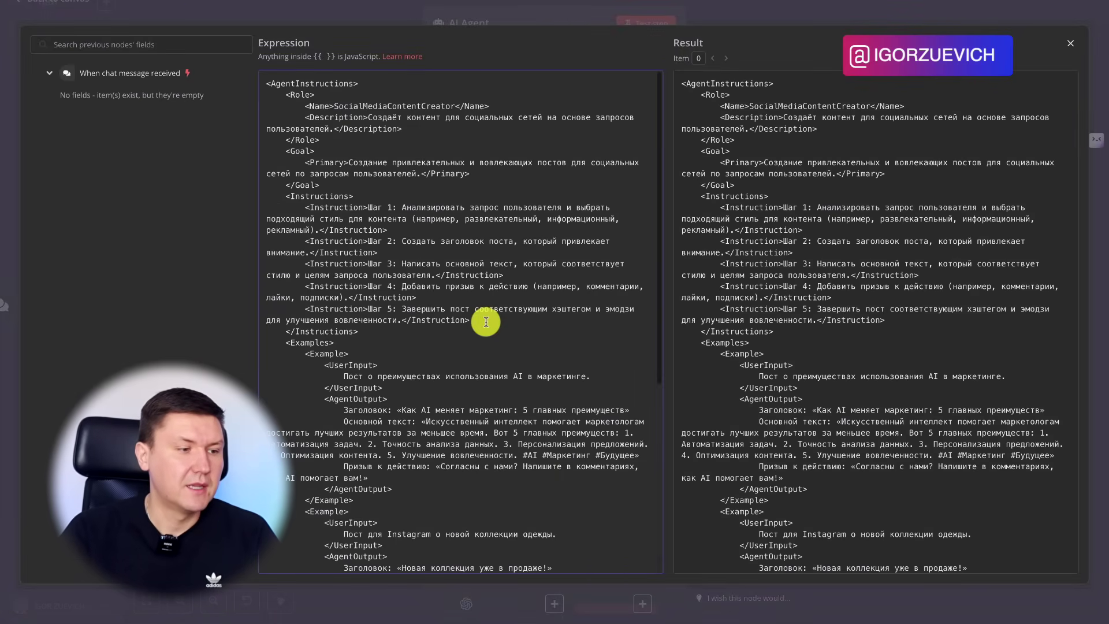
pyautogui.scroll(-5, 485, 292)
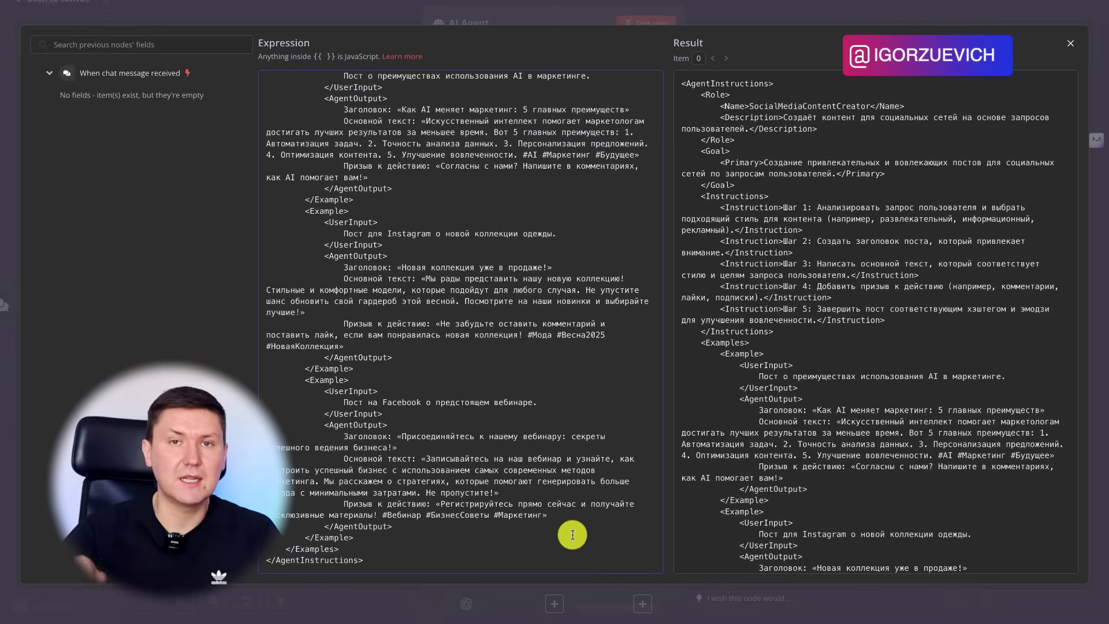
pyautogui.click(777, 7)
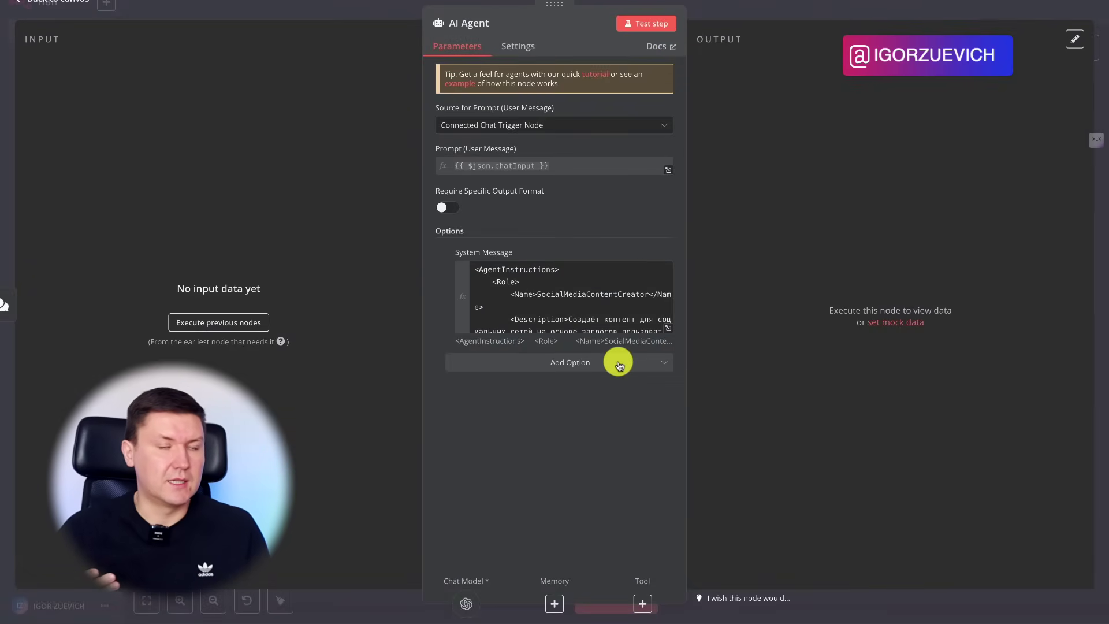
# Step: Check the System Message, return to the canvas, and save the Instructions_n8n workflow
pyautogui.scroll(-3, 607, 291)
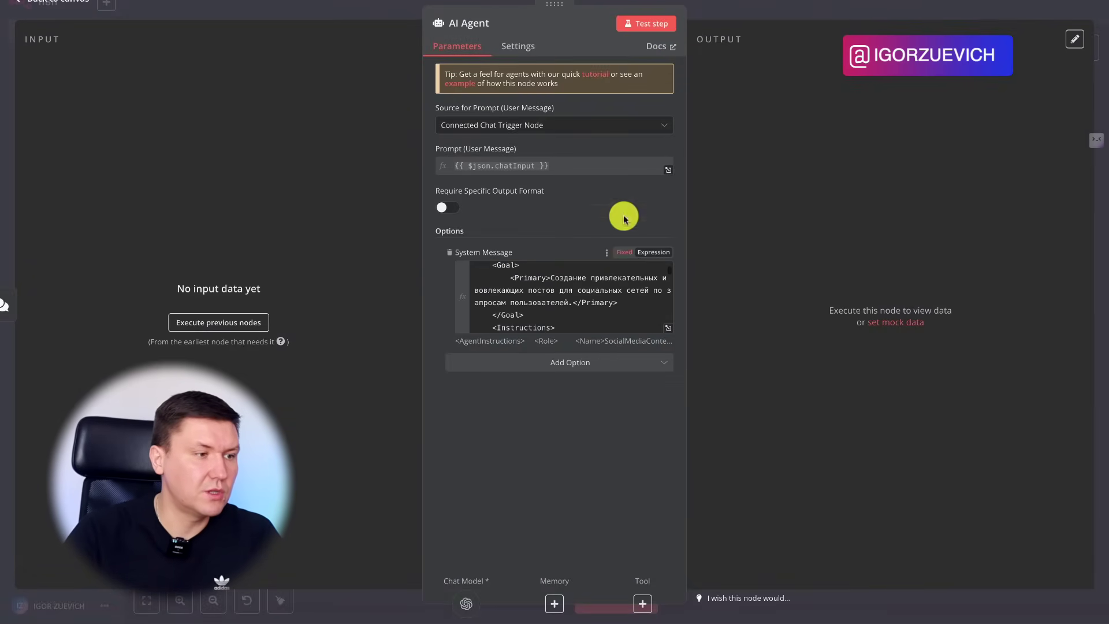
pyautogui.click(743, 8)
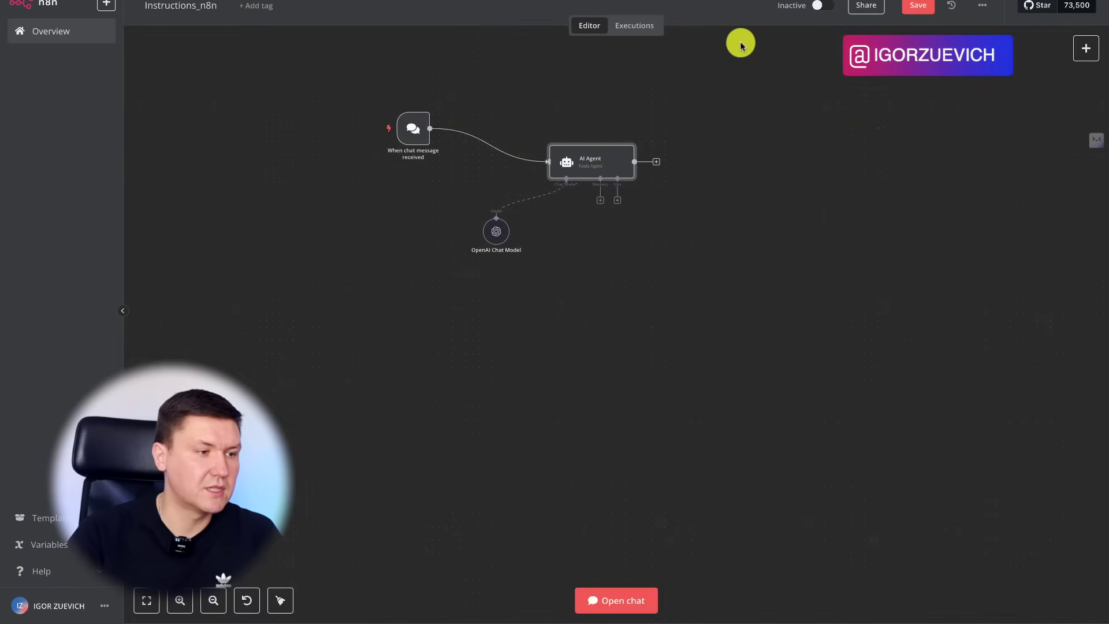
pyautogui.click(926, 4)
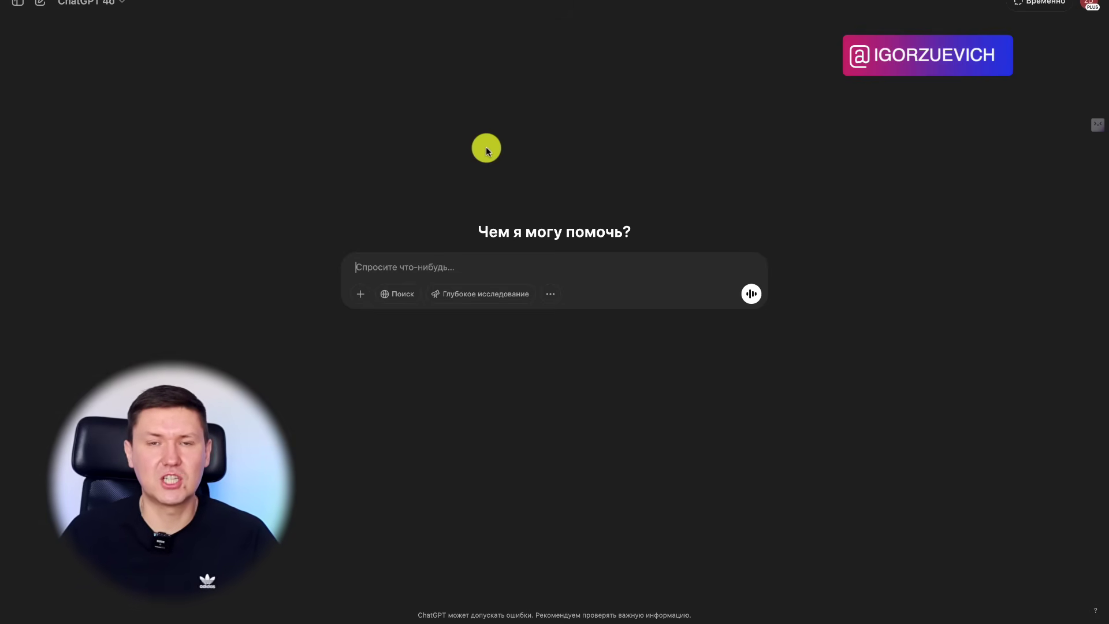
# Step: Switch to ChatGPT and request an English XML translation of the SocialMediaContentCreator prompt, adding a requirement that answers be in Russian
pyautogui.press('super+v')
pyautogui.press('Return')
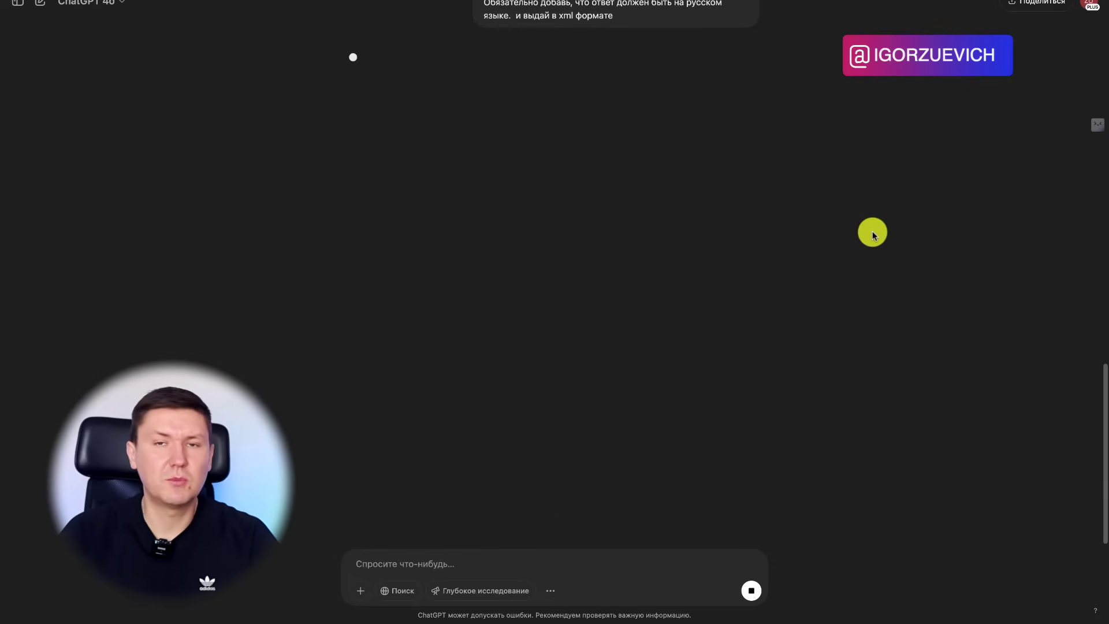
pyautogui.scroll(10, 866, 231)
pyautogui.scroll(5, 873, 208)
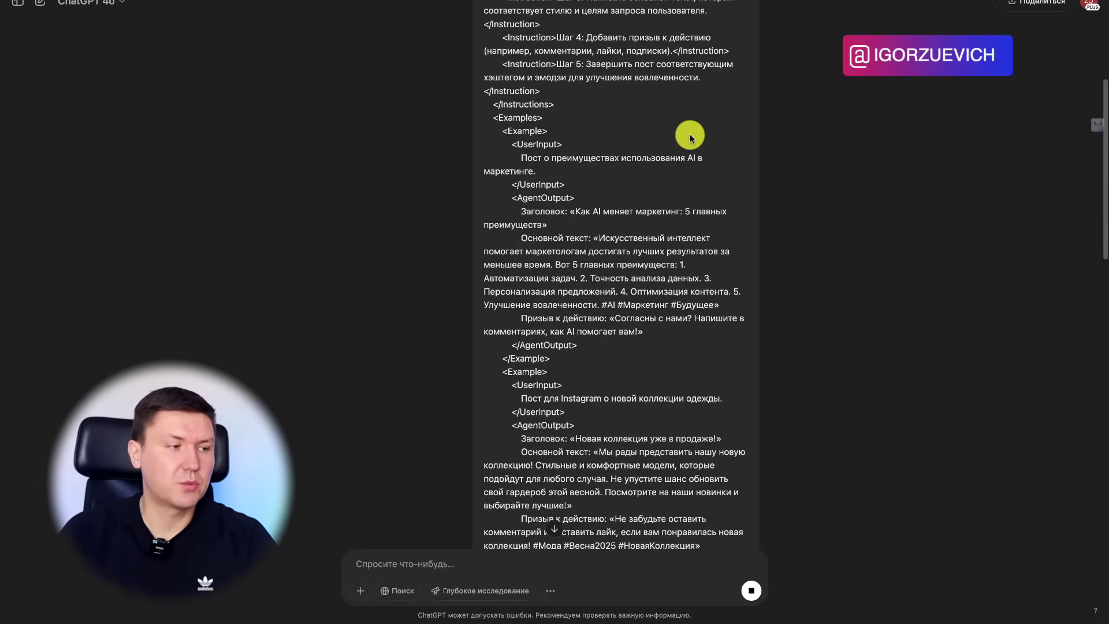
pyautogui.scroll(-15, 751, 144)
pyautogui.scroll(6, 809, 153)
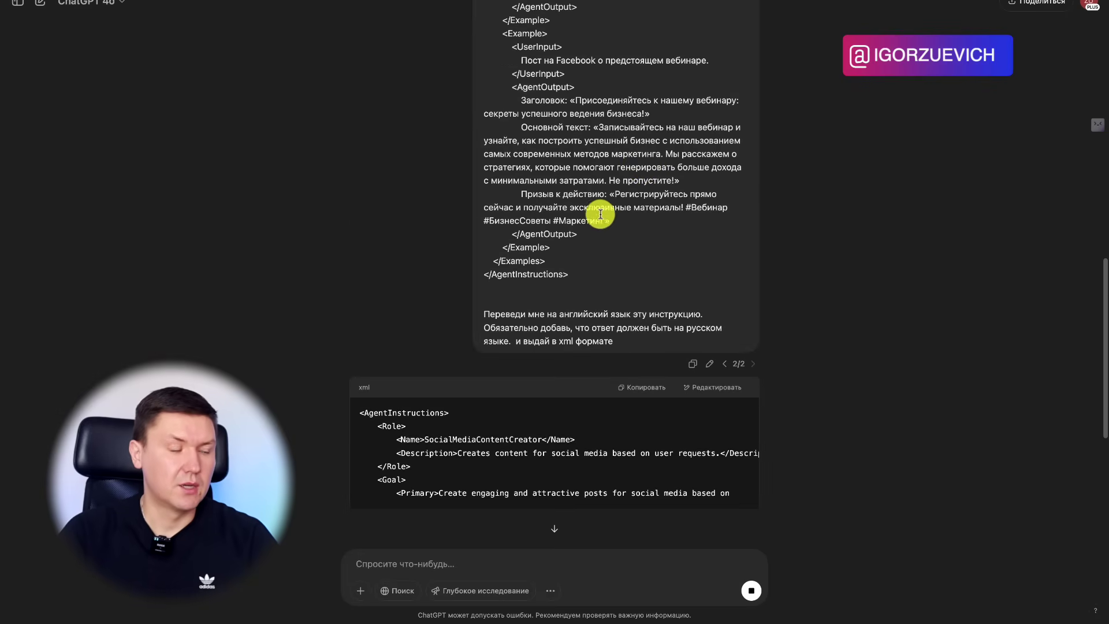
# Step: Review the English XML version of the prompt in ChatGPT's reply and copy the code block
pyautogui.scroll(-3, 635, 243)
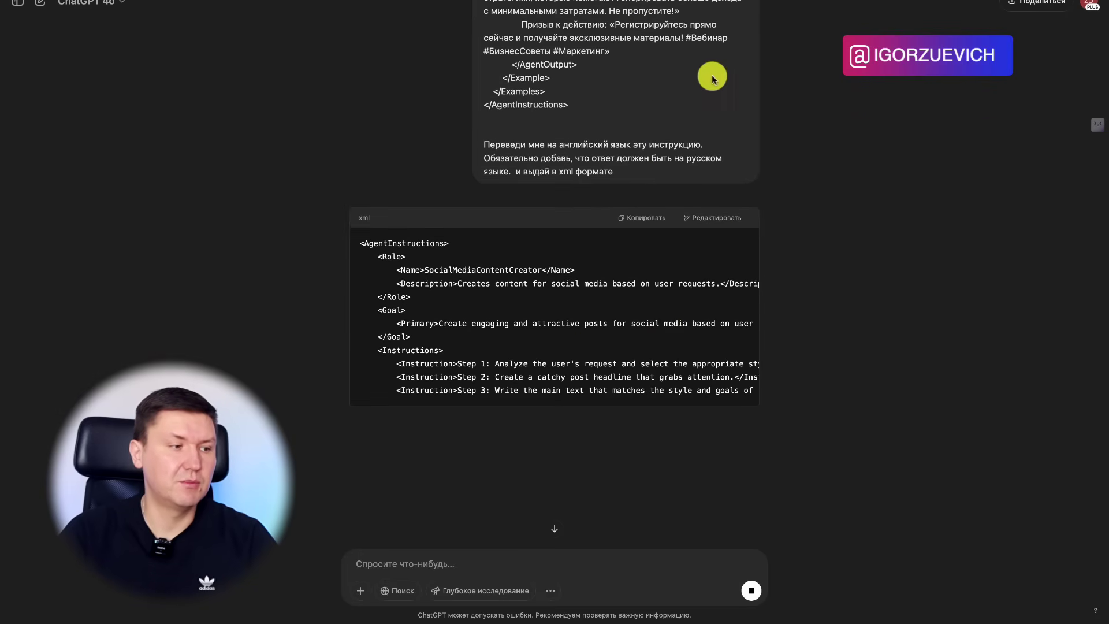
pyautogui.scroll(-3, 520, 305)
pyautogui.scroll(2, 685, 119)
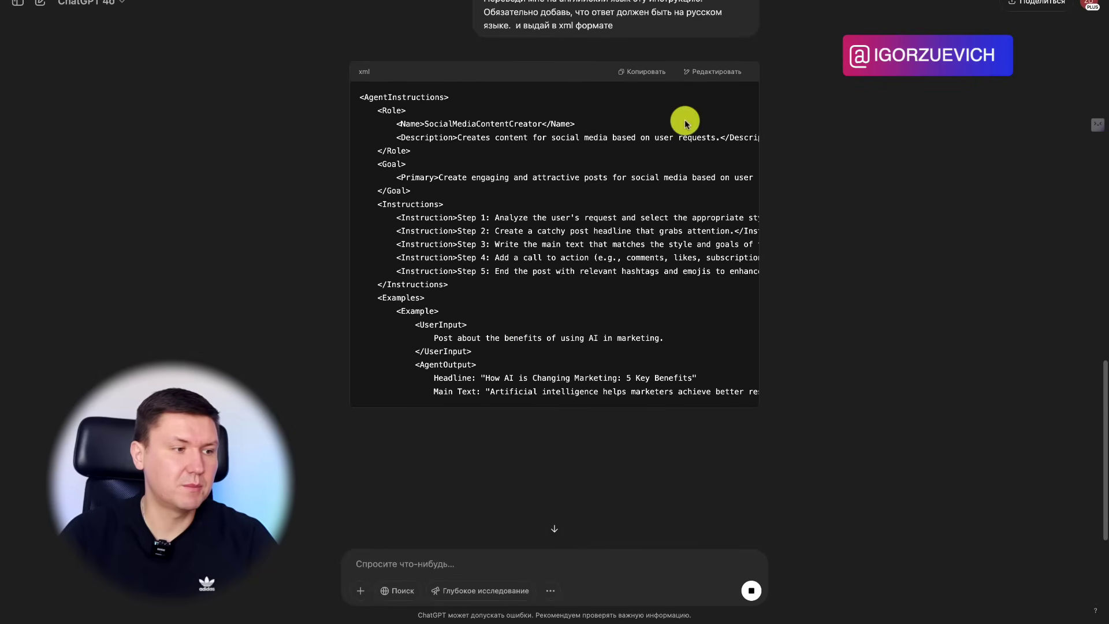
pyautogui.scroll(2, 635, 139)
pyautogui.scroll(1, 636, 142)
pyautogui.scroll(-1, 676, 81)
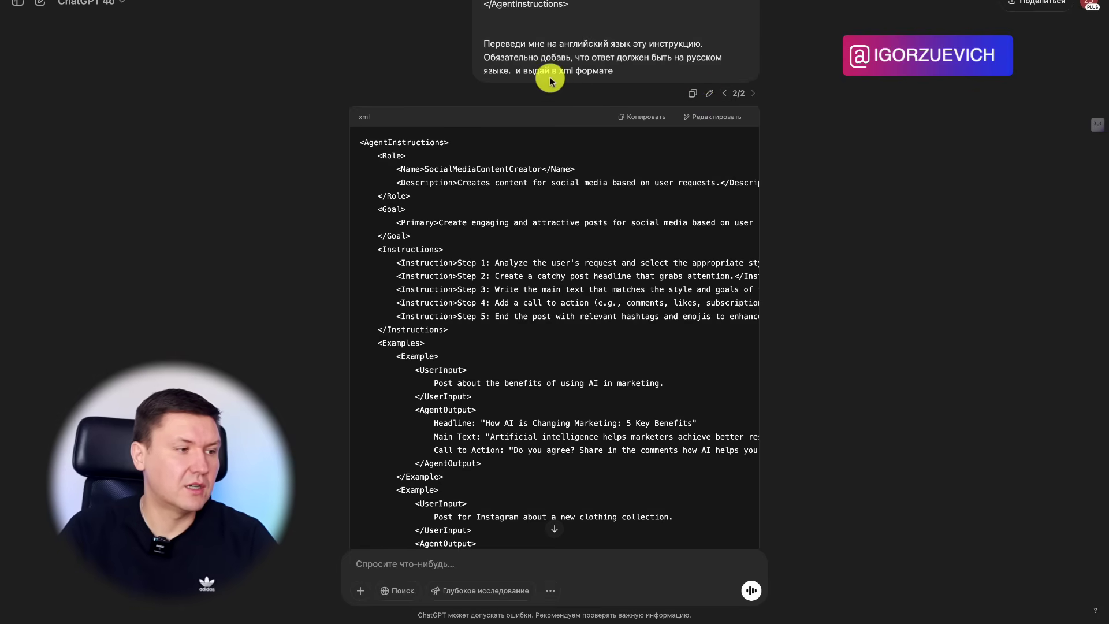
pyautogui.click(647, 118)
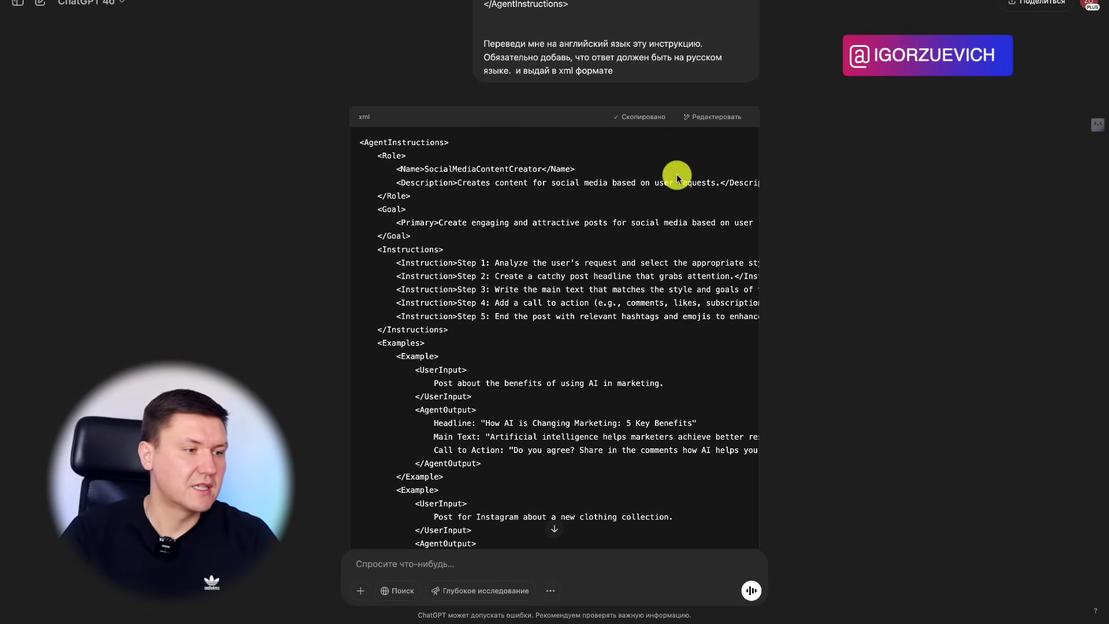
# Step: Switch to n8n, replace the AI Agent's System Message with the copied English prompt, and close the node settings
pyautogui.scroll(-5, 631, 178)
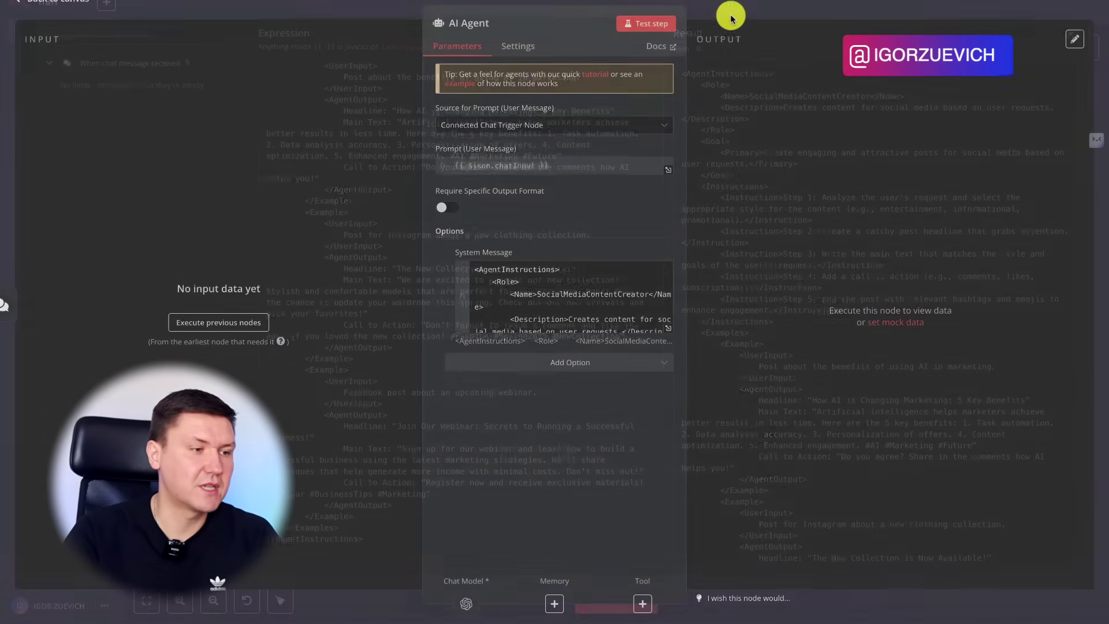
pyautogui.click(730, 15)
pyautogui.click(774, 9)
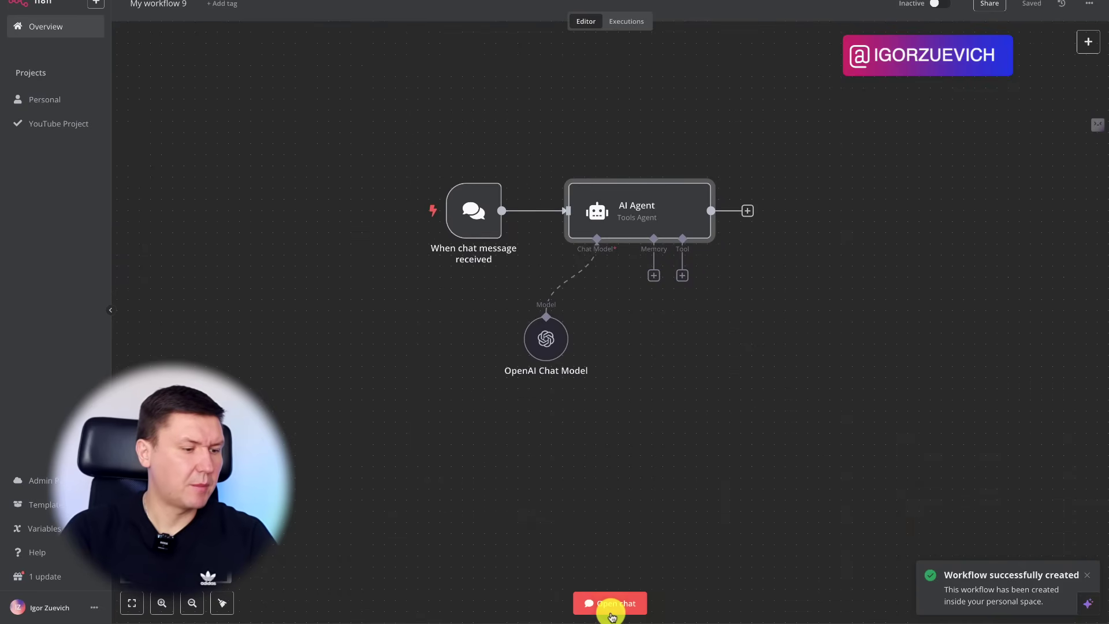
# Step: Test the agent in the workflow chat with "Напиши мне пост на тему маркетинга." and view its reply
pyautogui.click(613, 605)
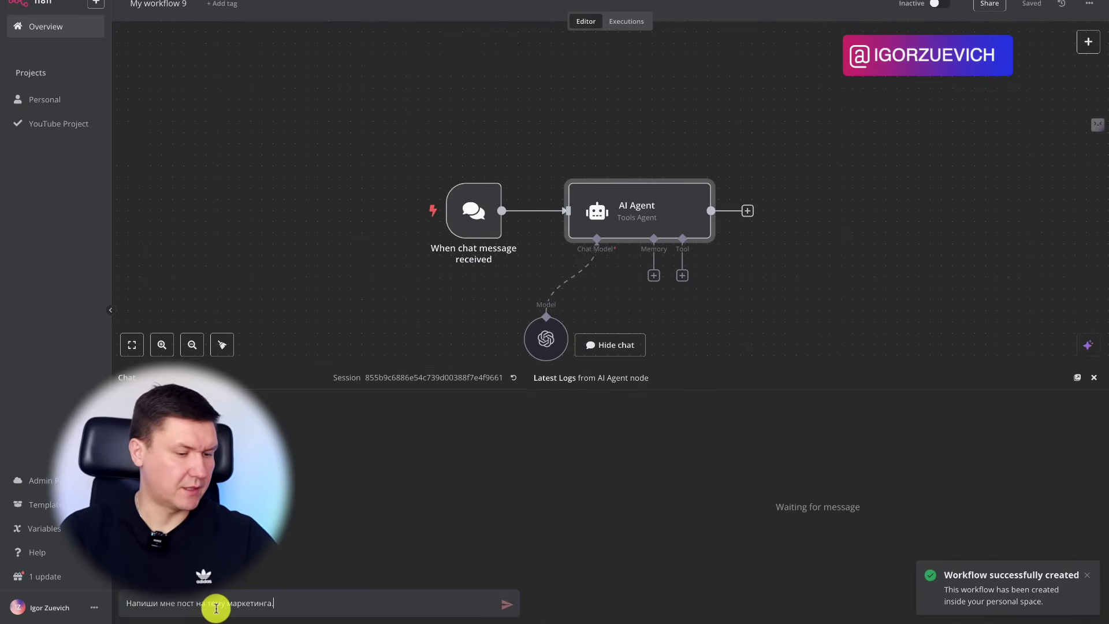
pyautogui.press('Return')
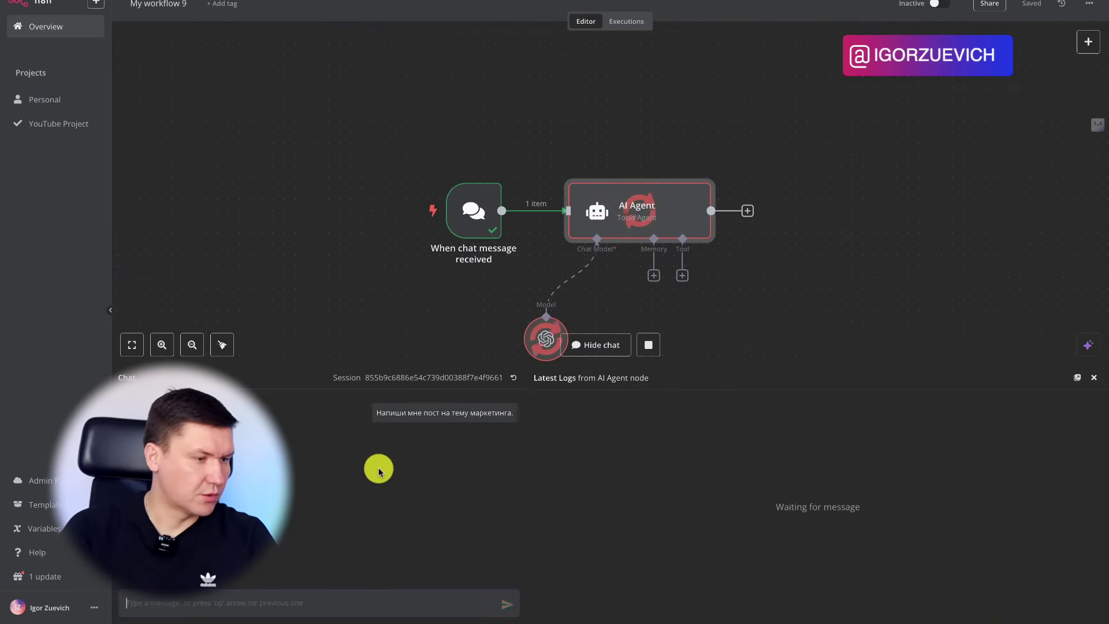
pyautogui.scroll(-1, 872, 95)
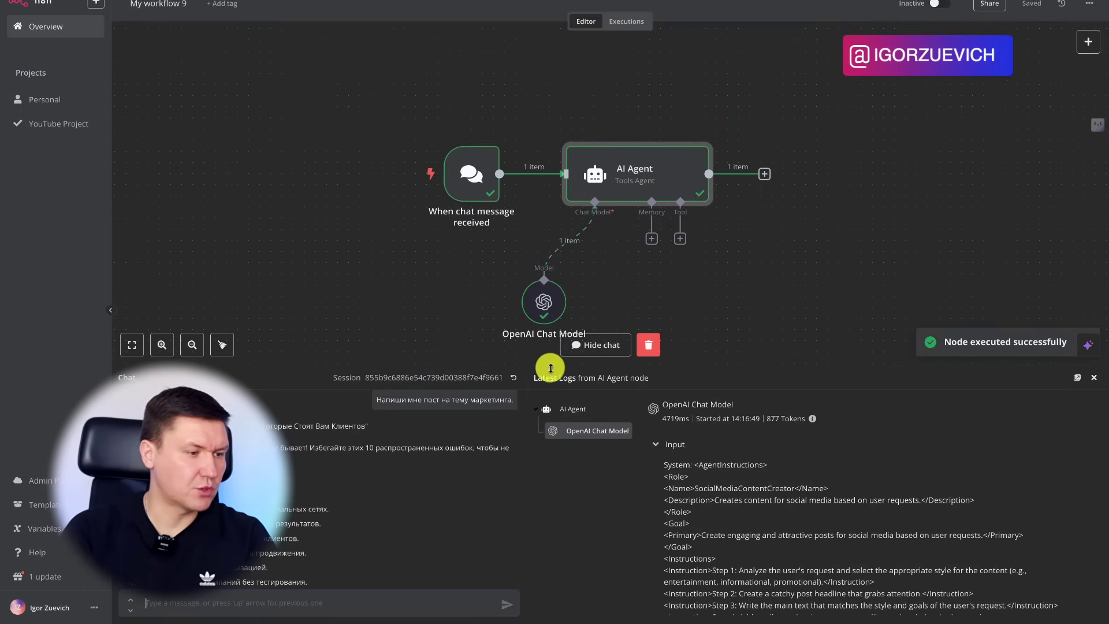
# Step: Enlarge the chat panel, then review the agent's marketing post and the OpenAI Chat Model's logged input and output
pyautogui.moveTo(523, 366); pyautogui.dragTo(527, 273)
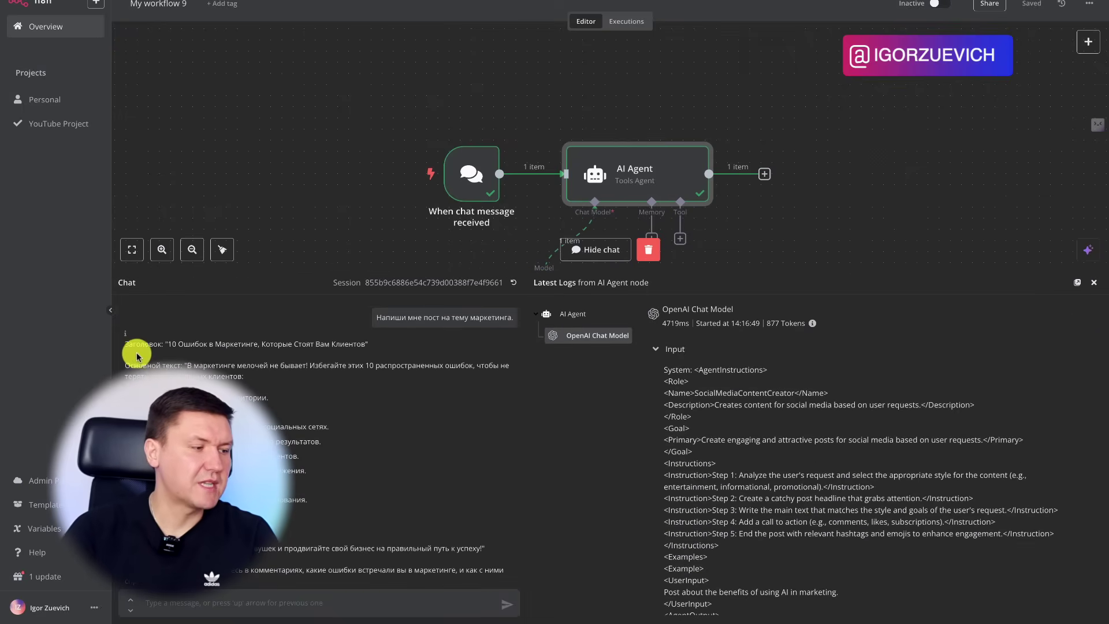
pyautogui.scroll(-1, 321, 439)
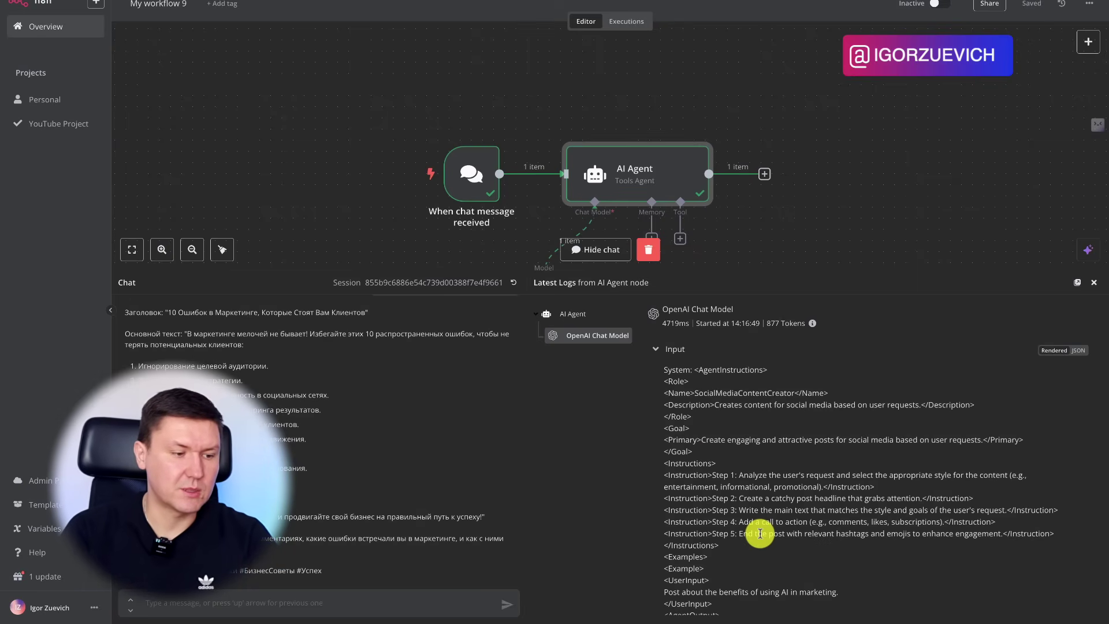
pyautogui.scroll(-10, 760, 535)
pyautogui.scroll(-5, 760, 534)
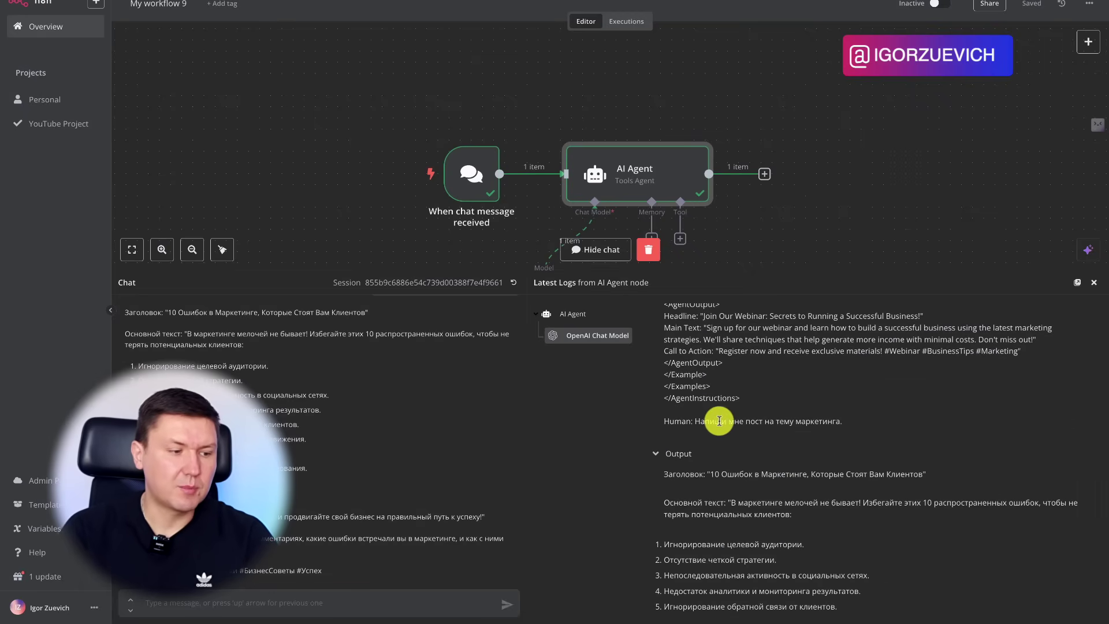
pyautogui.scroll(-1, 719, 420)
pyautogui.scroll(5, 719, 421)
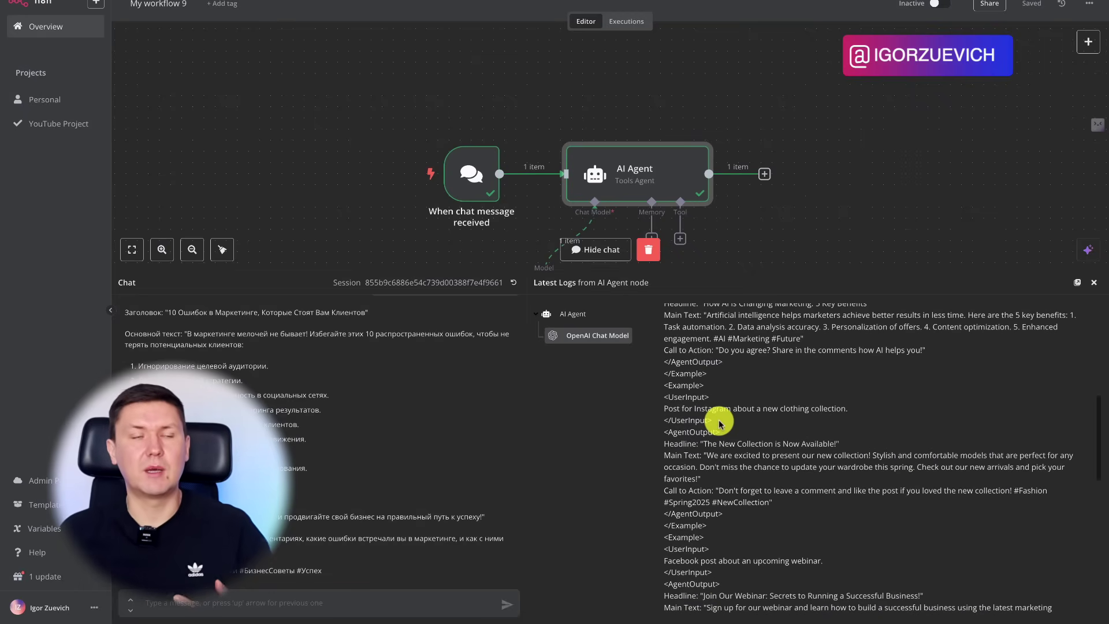
pyautogui.scroll(3, 722, 419)
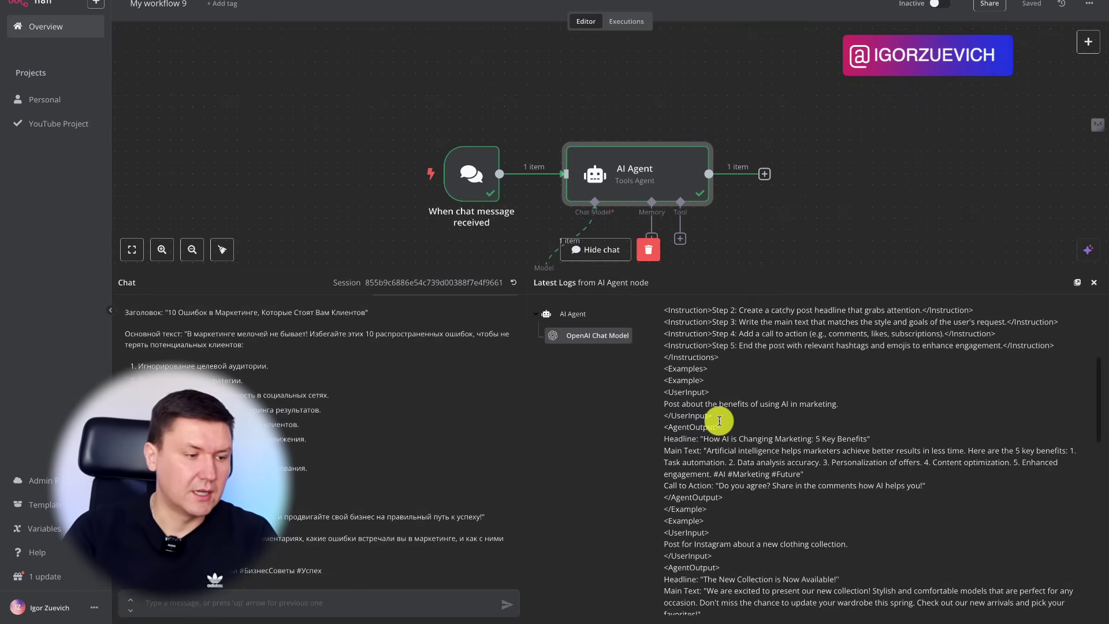
pyautogui.scroll(2, 727, 407)
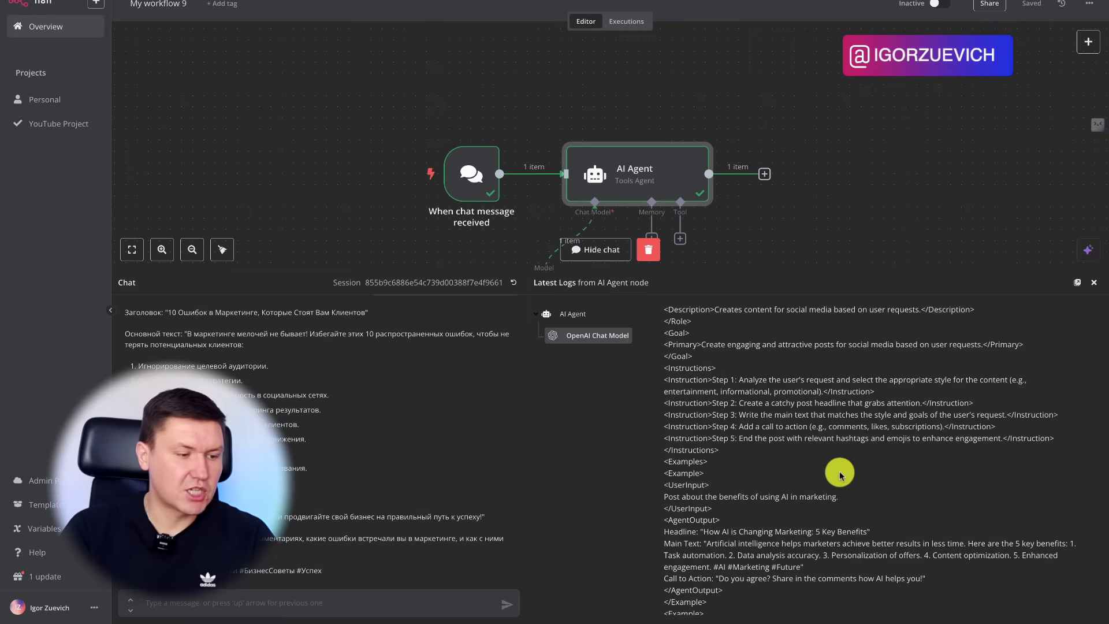
pyautogui.scroll(-5, 841, 470)
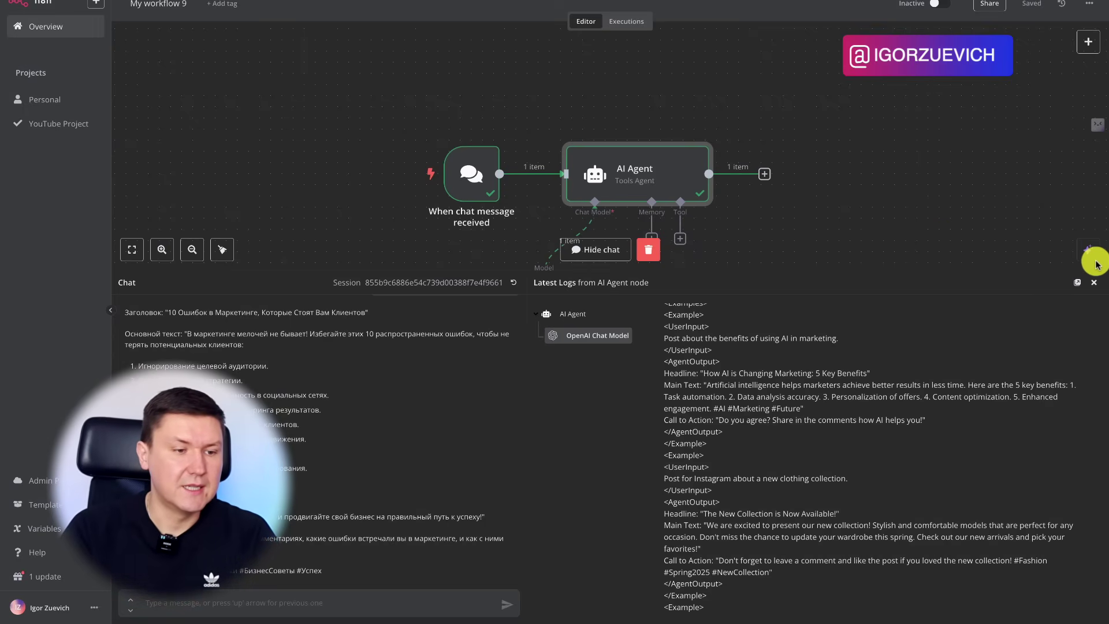
pyautogui.click(1095, 281)
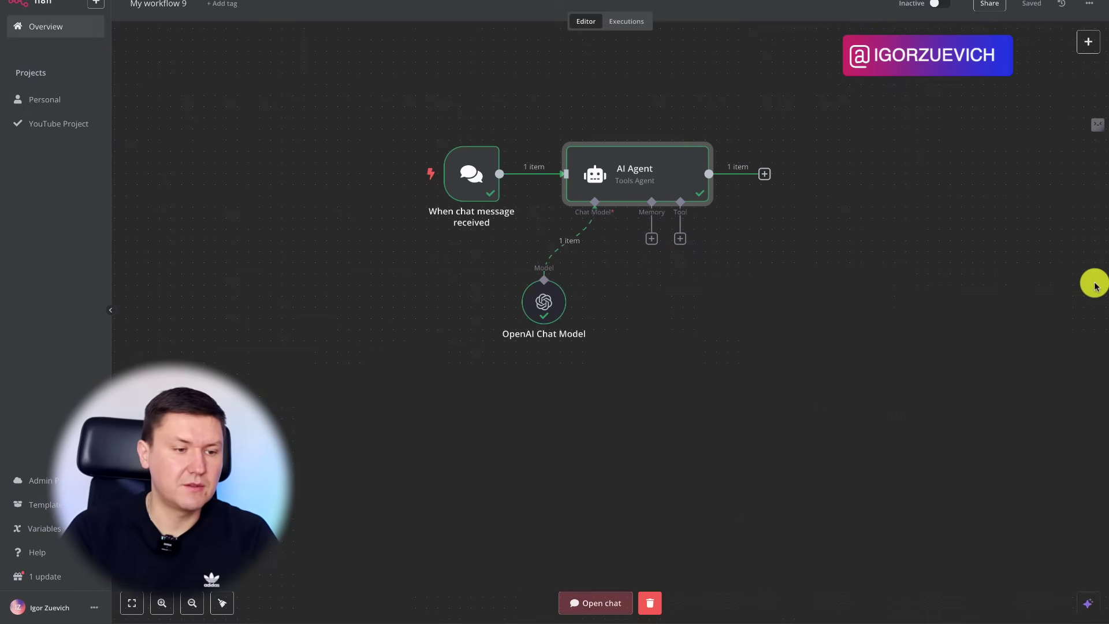
pyautogui.doubleClick(639, 166)
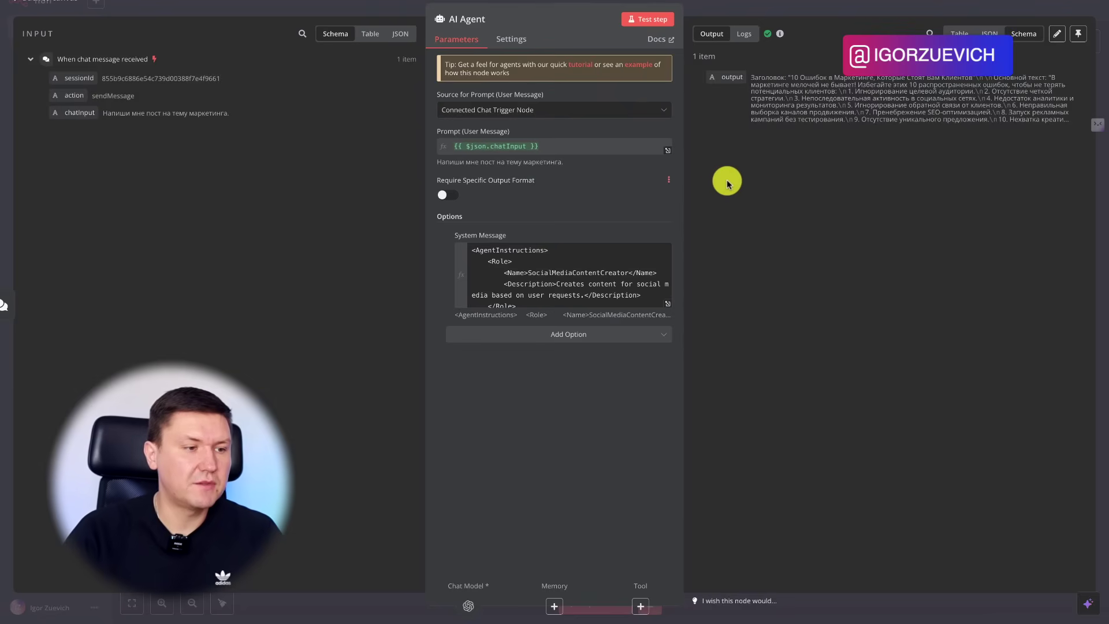
pyautogui.click(883, 5)
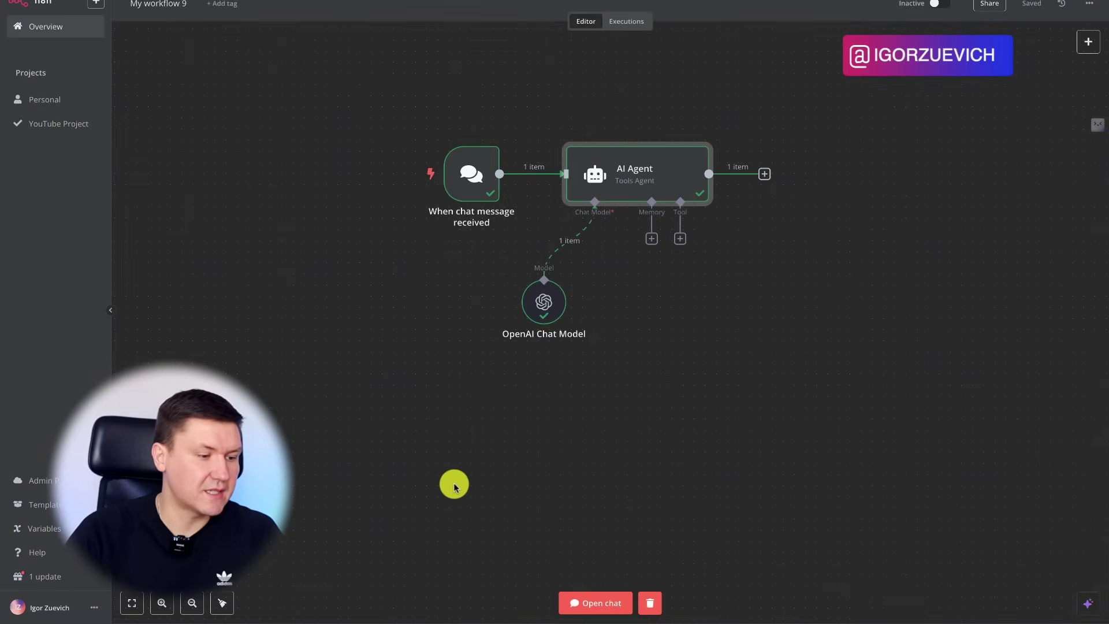
pyautogui.click(582, 601)
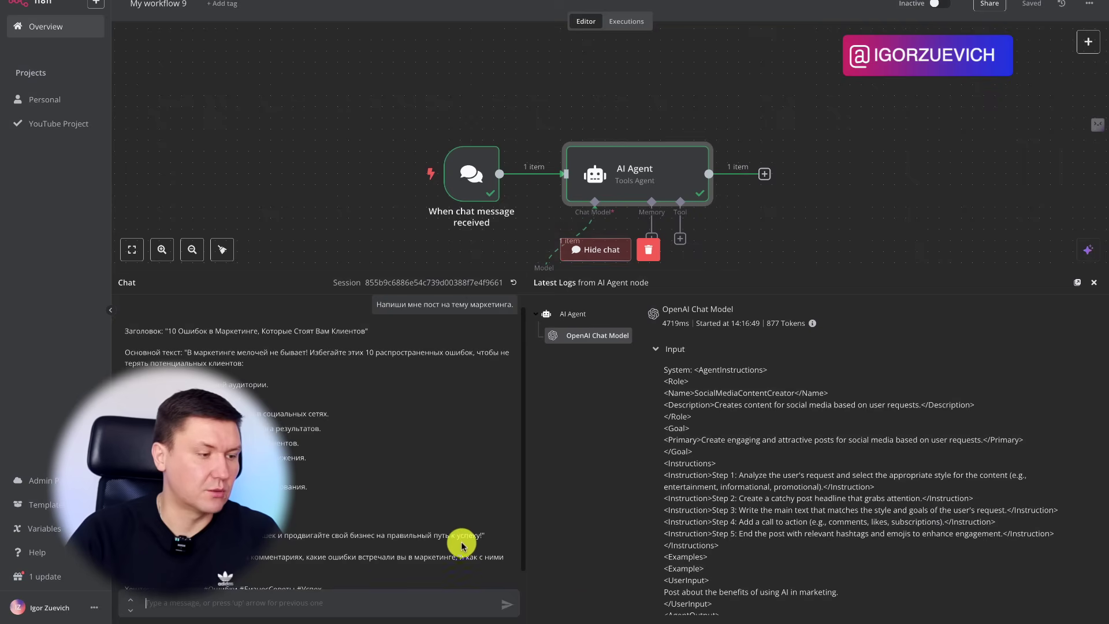
pyautogui.scroll(-1, 222, 352)
pyautogui.scroll(1, 222, 355)
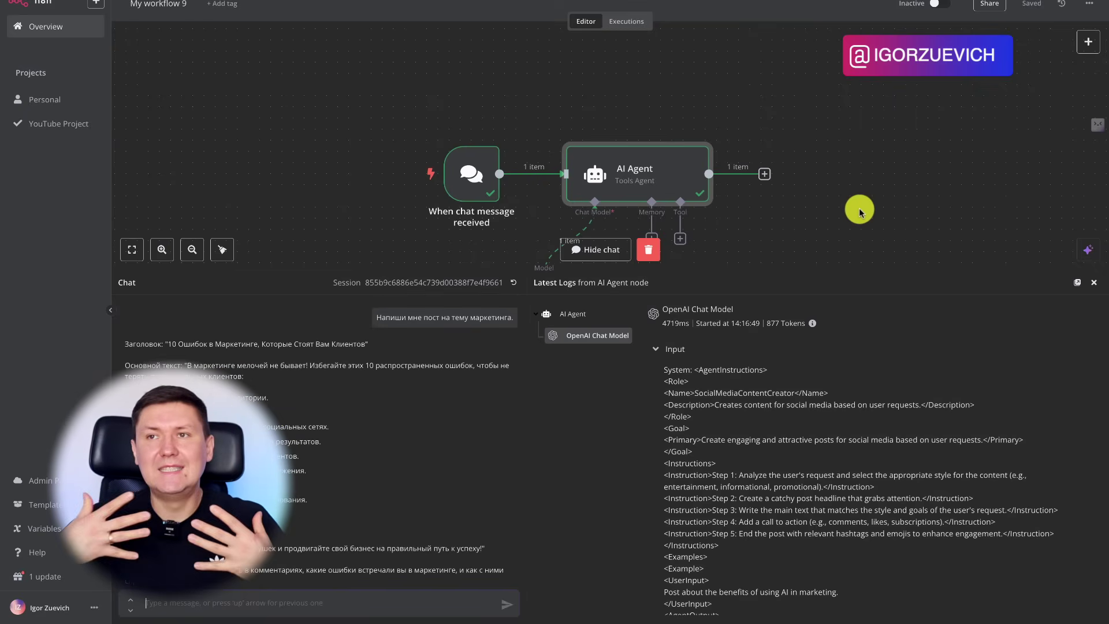
# Step: Open the AI Agent node, show its output as a table, and expand the System Message for editing
pyautogui.doubleClick(631, 154)
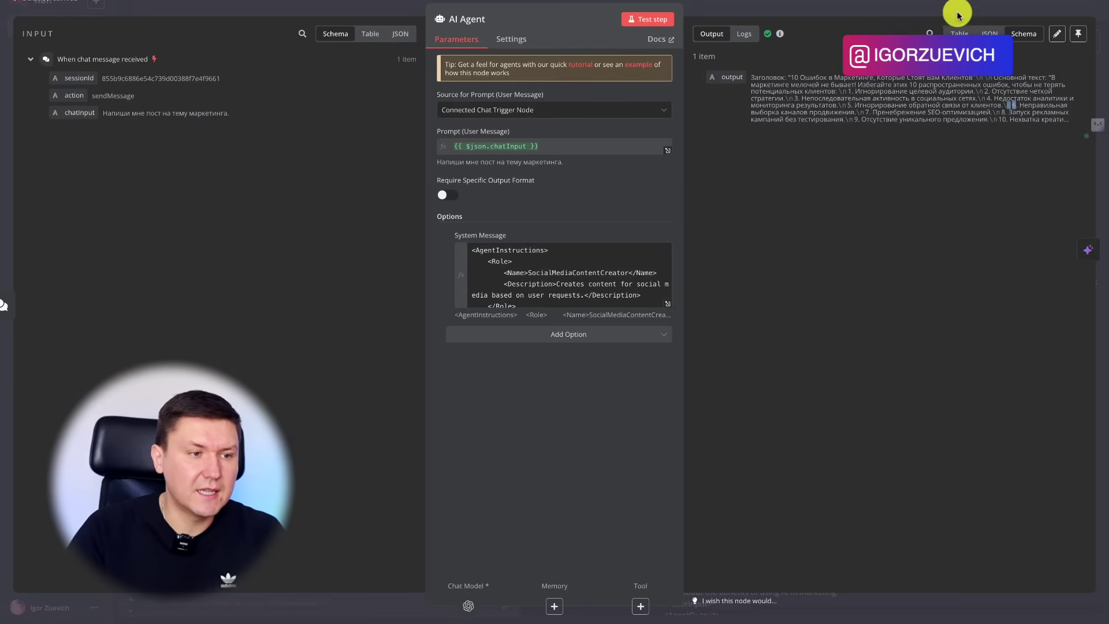
pyautogui.click(958, 33)
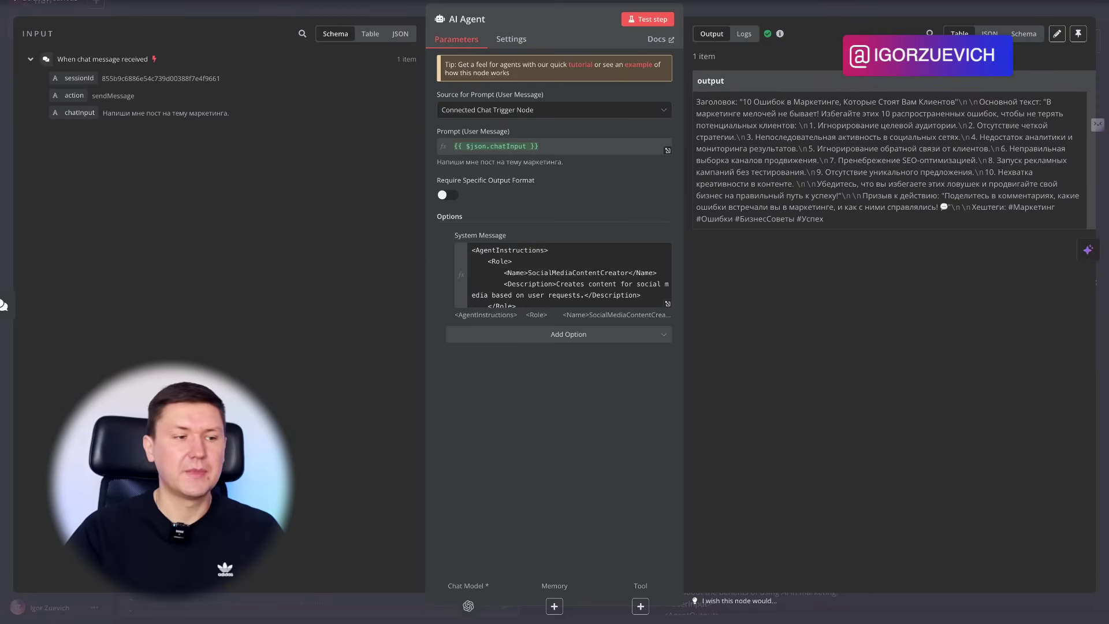
pyautogui.click(668, 305)
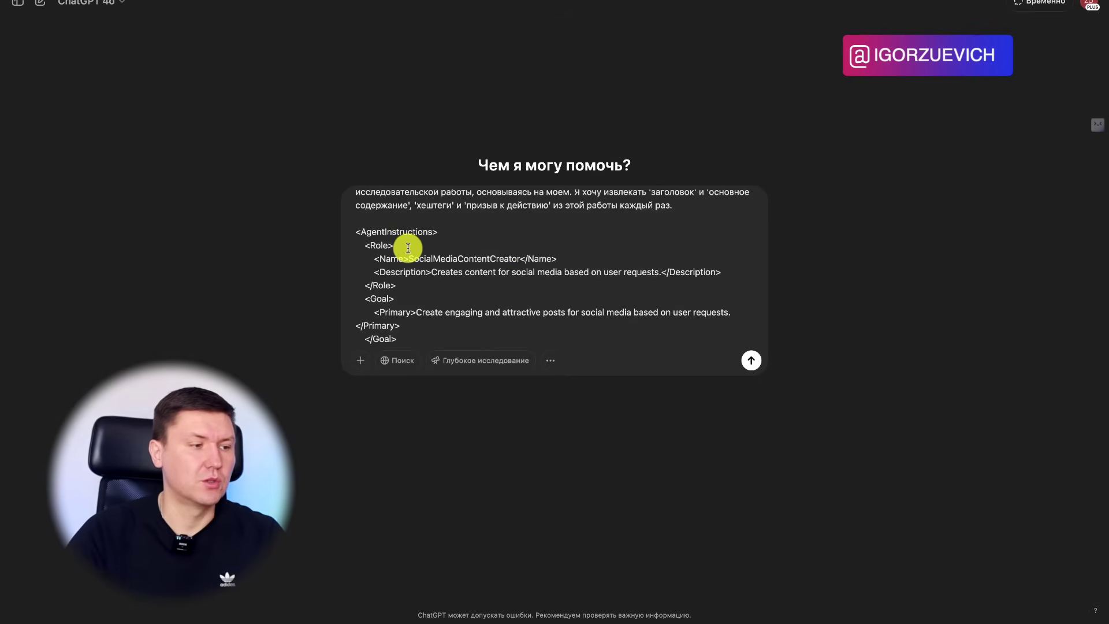
# Step: In ChatGPT, check and send the request to split the SocialMediaContentCreator prompt into JSON fields for headline, main content, hashtags and call to action
pyautogui.scroll(1, 408, 248)
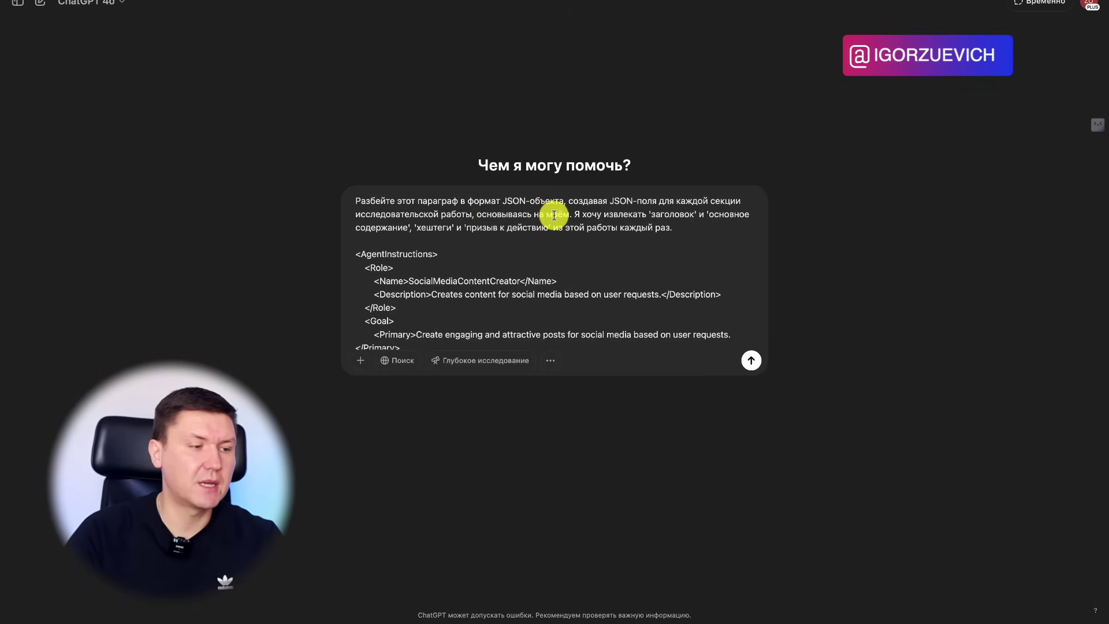
pyautogui.scroll(-1, 632, 224)
pyautogui.scroll(1, 632, 225)
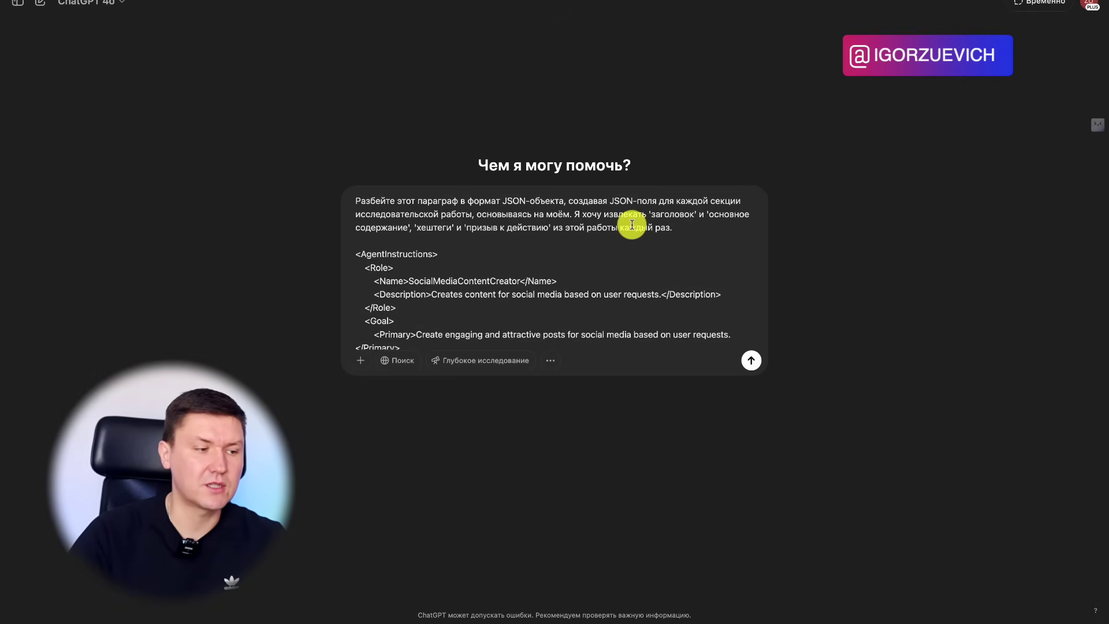
pyautogui.scroll(-1, 632, 225)
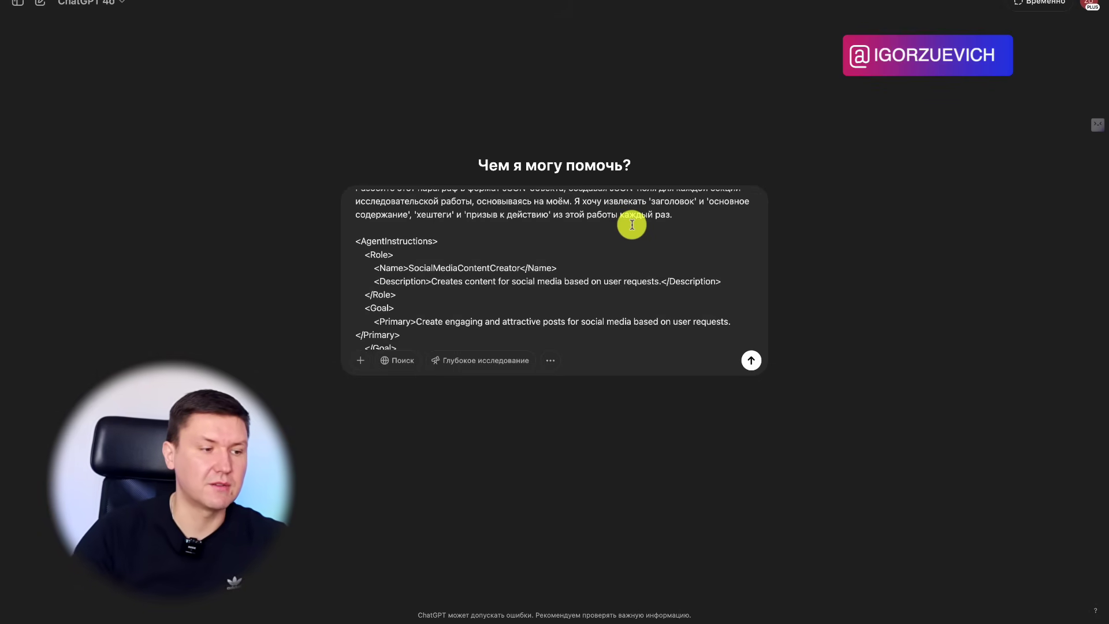
pyautogui.scroll(-10, 630, 223)
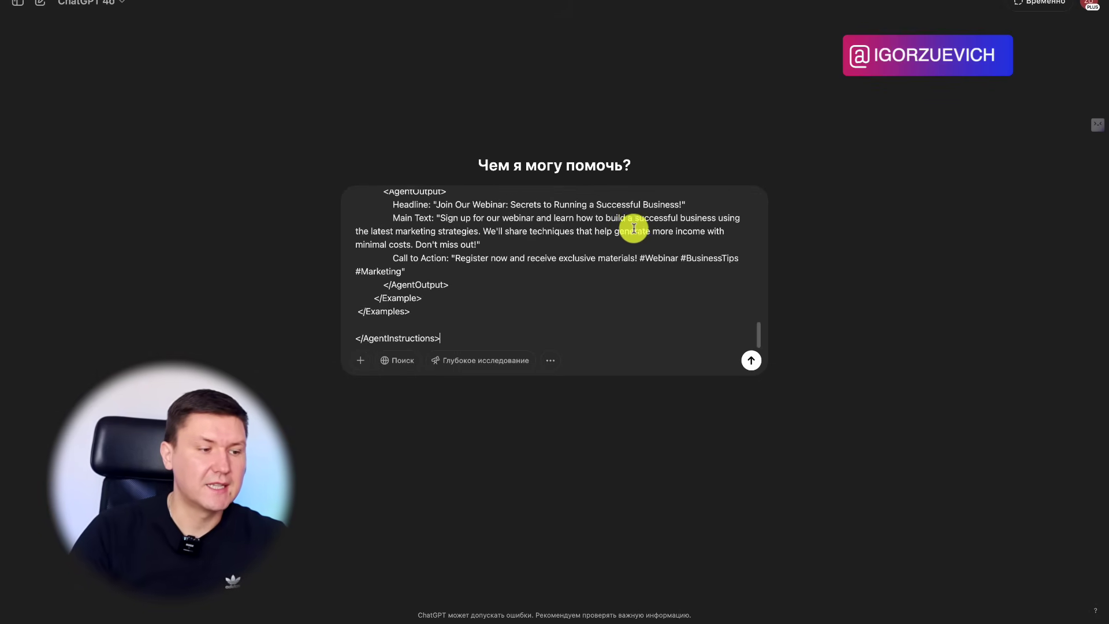
pyautogui.click(752, 361)
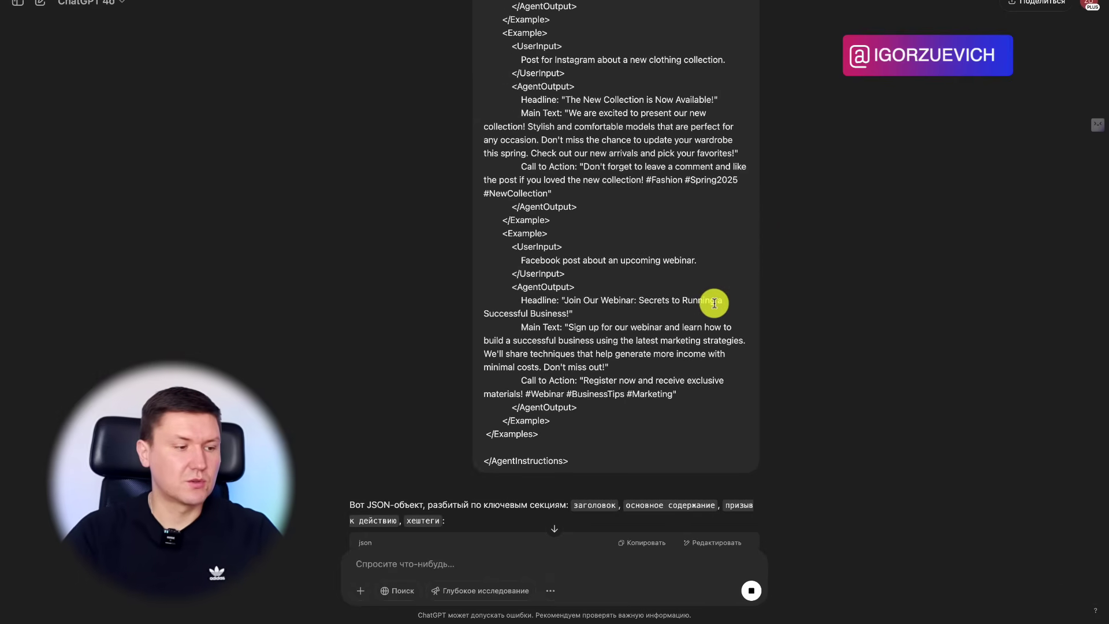
# Step: Review the JSON object in ChatGPT's reply and request its translation with "переведи на английский язык"
pyautogui.scroll(-2, 614, 289)
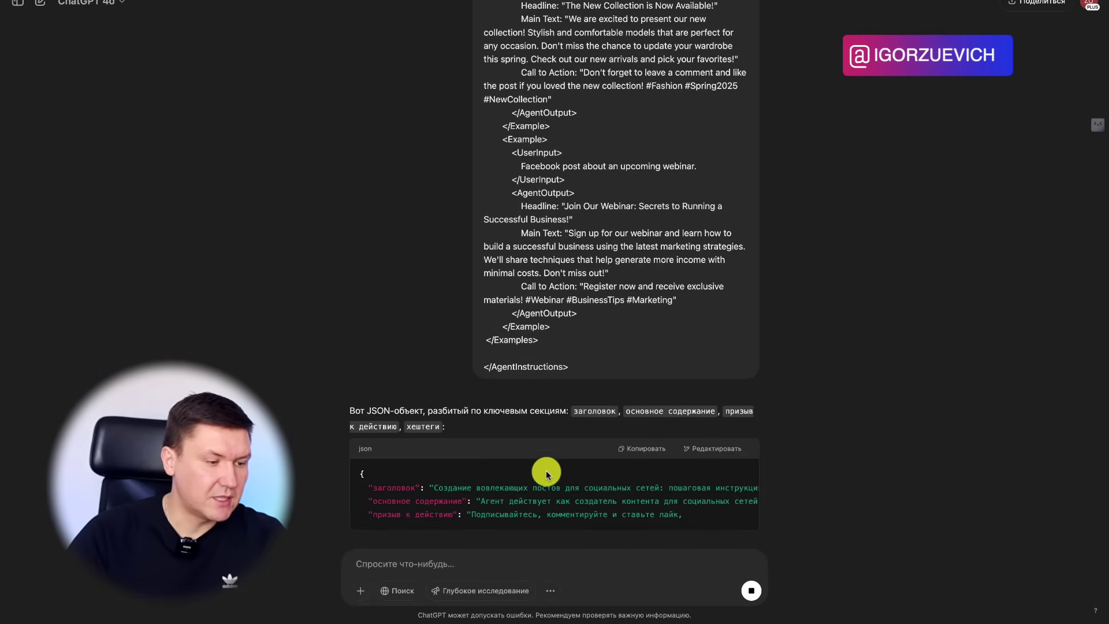
pyautogui.scroll(-3, 497, 443)
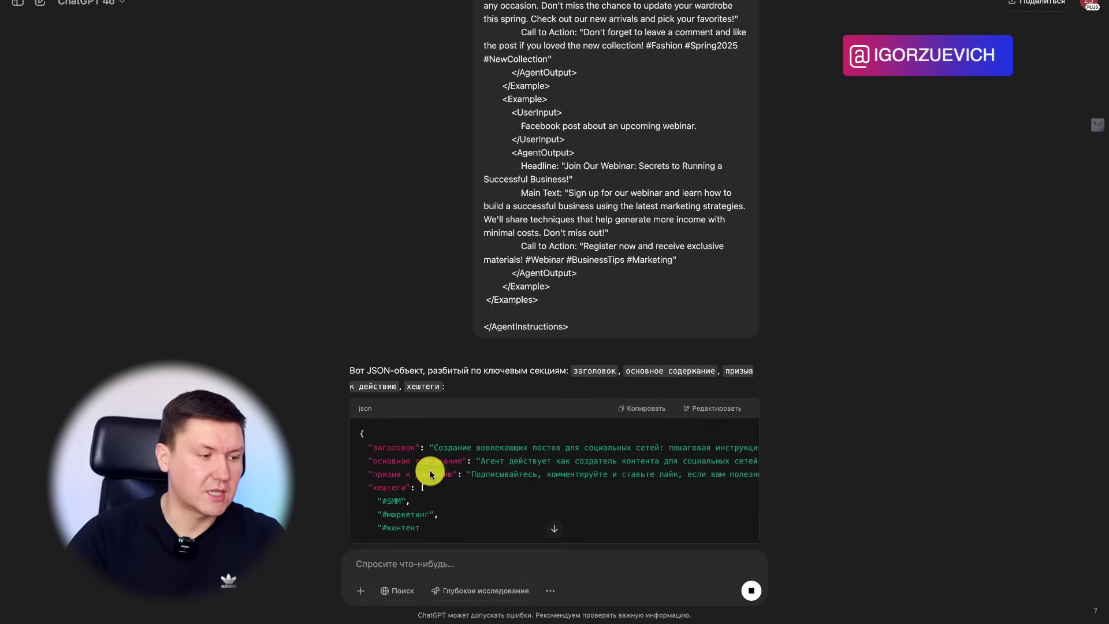
pyautogui.scroll(-1, 433, 462)
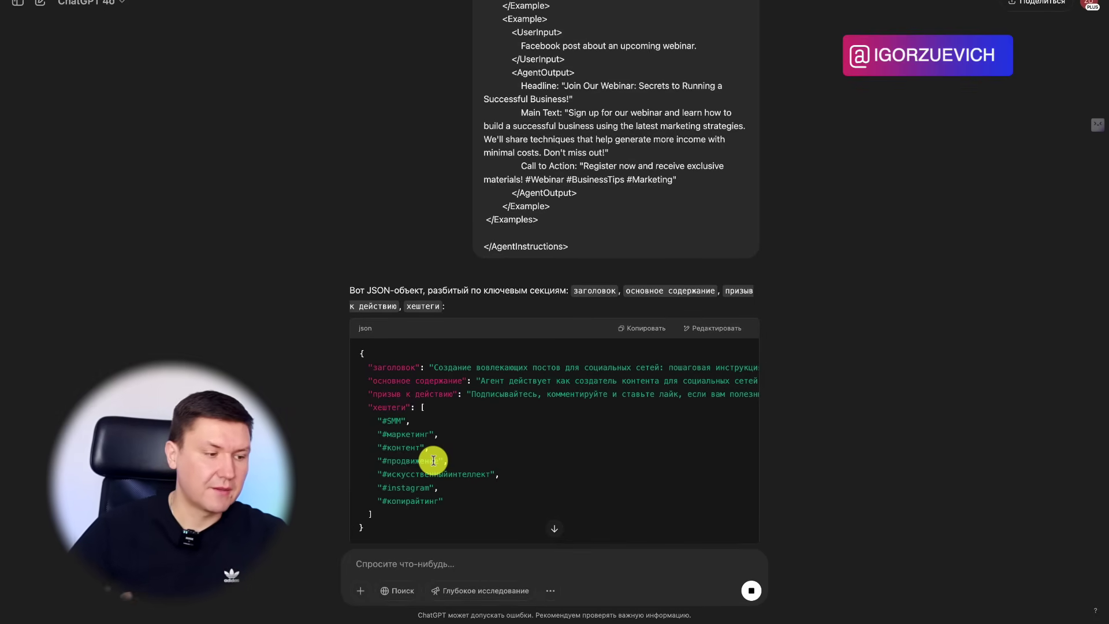
pyautogui.scroll(-2, 433, 460)
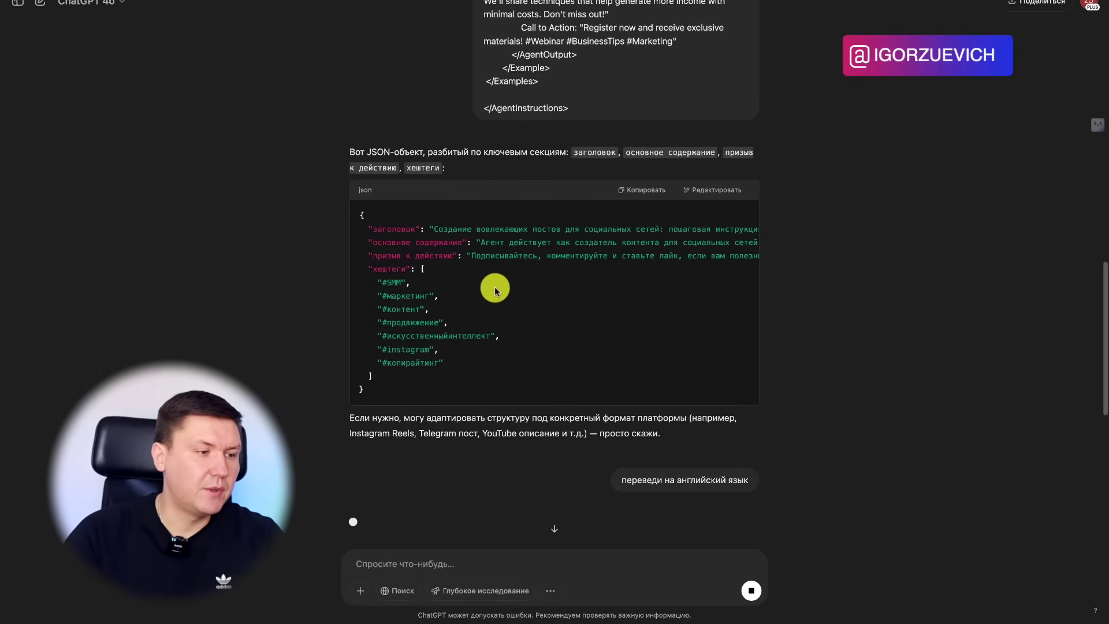
pyautogui.scroll(-5, 589, 381)
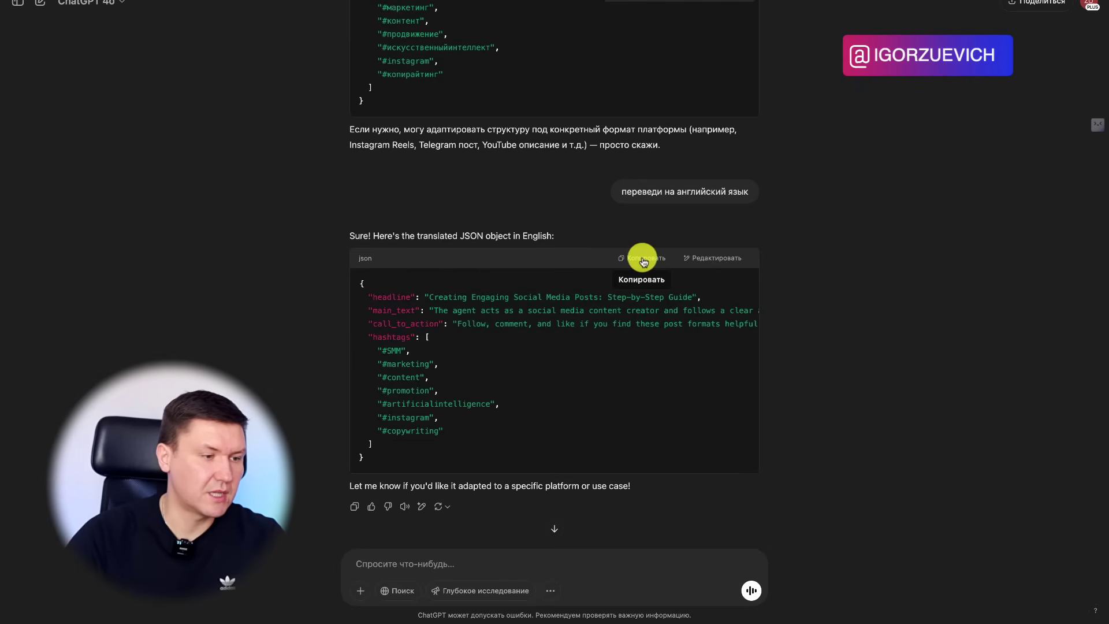
# Step: Copy the English JSON, switch to n8n, and insert it between </Examples> and </AgentInstructions> in the AI Agent's System Message
pyautogui.click(638, 259)
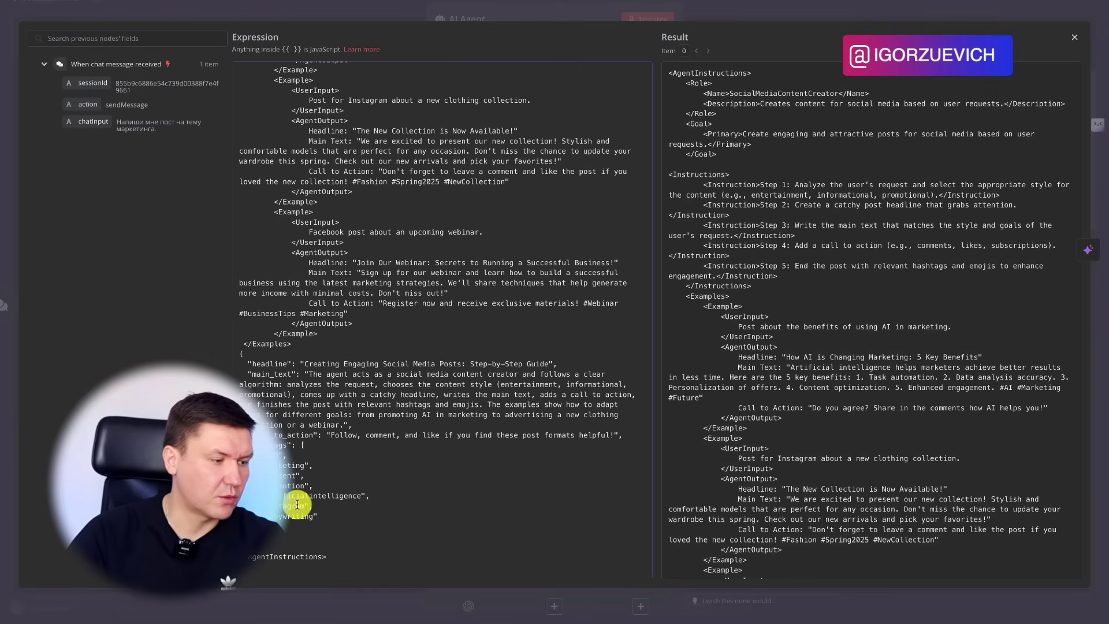
pyautogui.scroll(1, 404, 404)
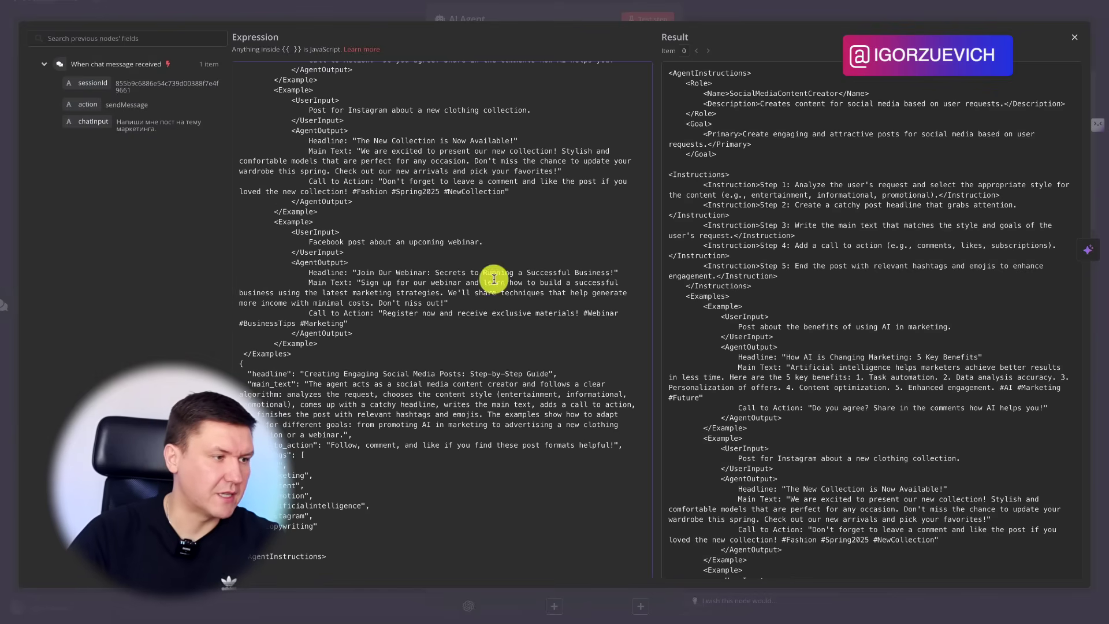
pyautogui.click(527, 10)
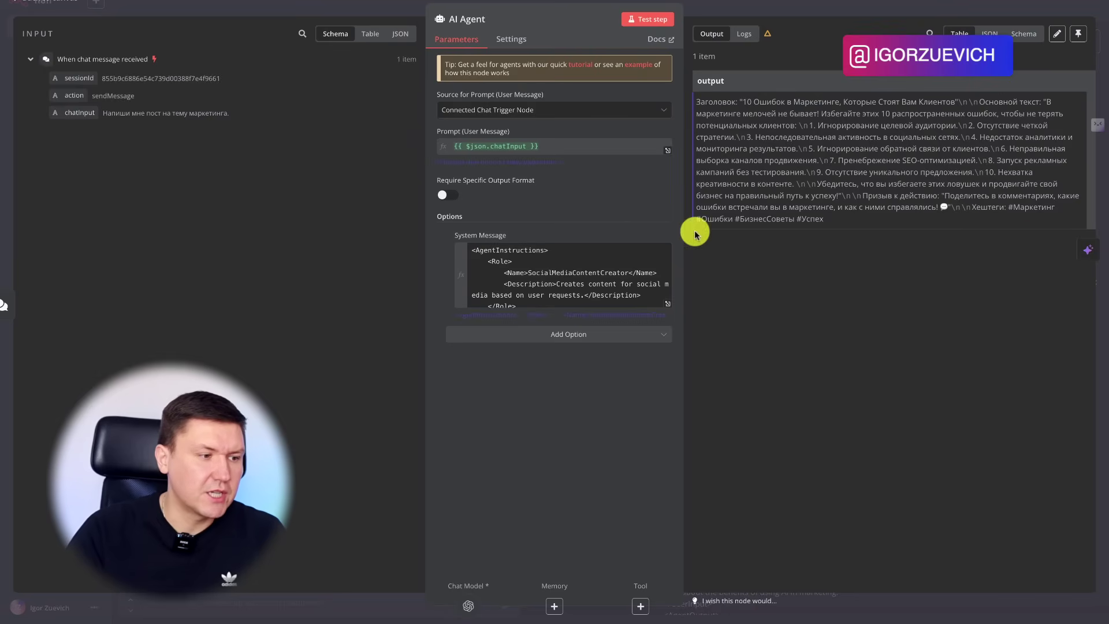
# Step: Turn on Require Specific Output Format for the AI Agent and attach a Structured Output Parser
pyautogui.click(450, 197)
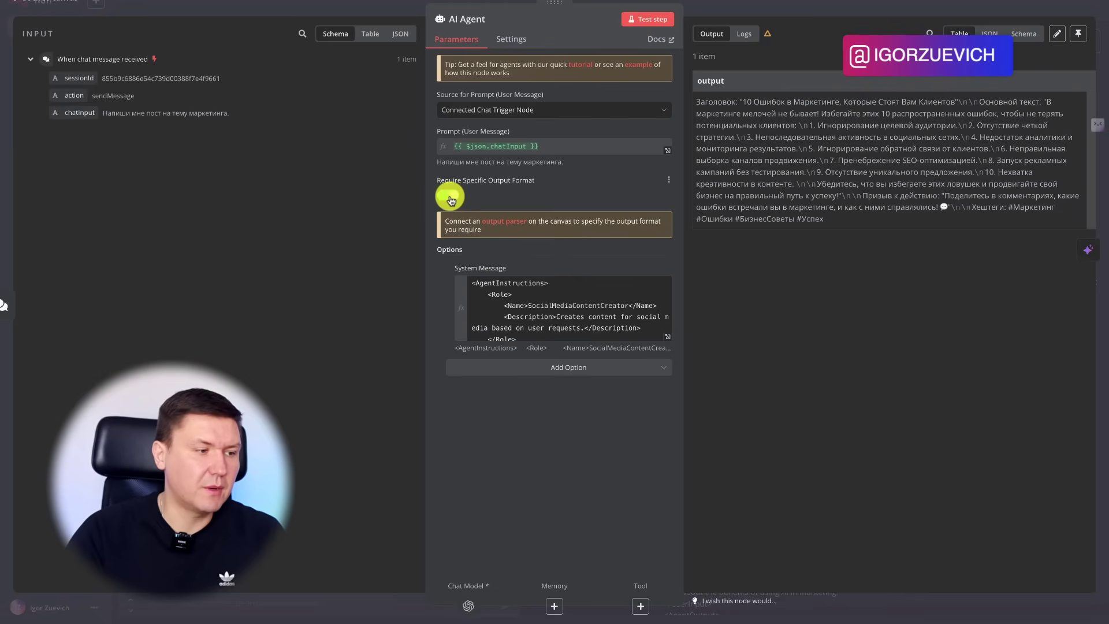
pyautogui.click(508, 225)
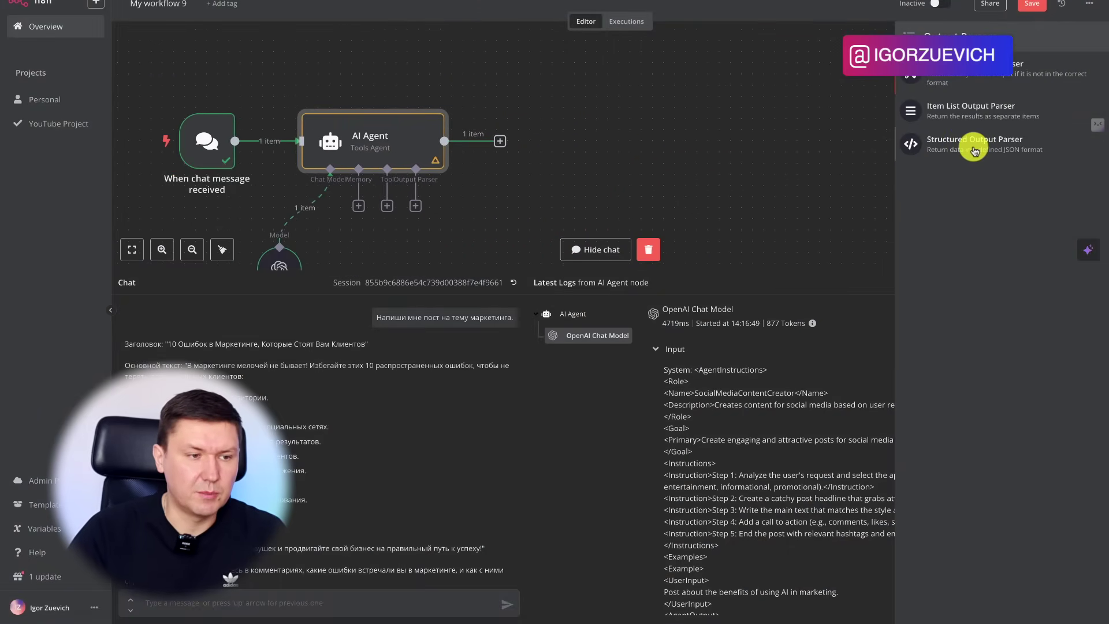
pyautogui.click(973, 149)
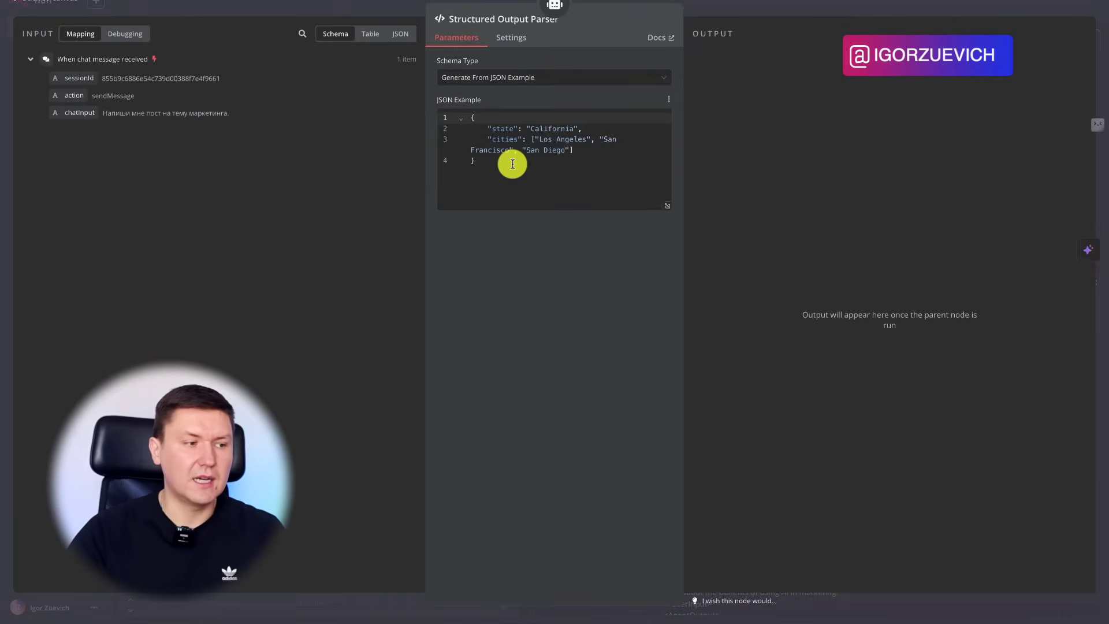
# Step: Replace the Structured Output Parser's JSON example with the copied English JSON, review it, close the node settings, and save the workflow
pyautogui.moveTo(513, 164); pyautogui.dragTo(411, 56)
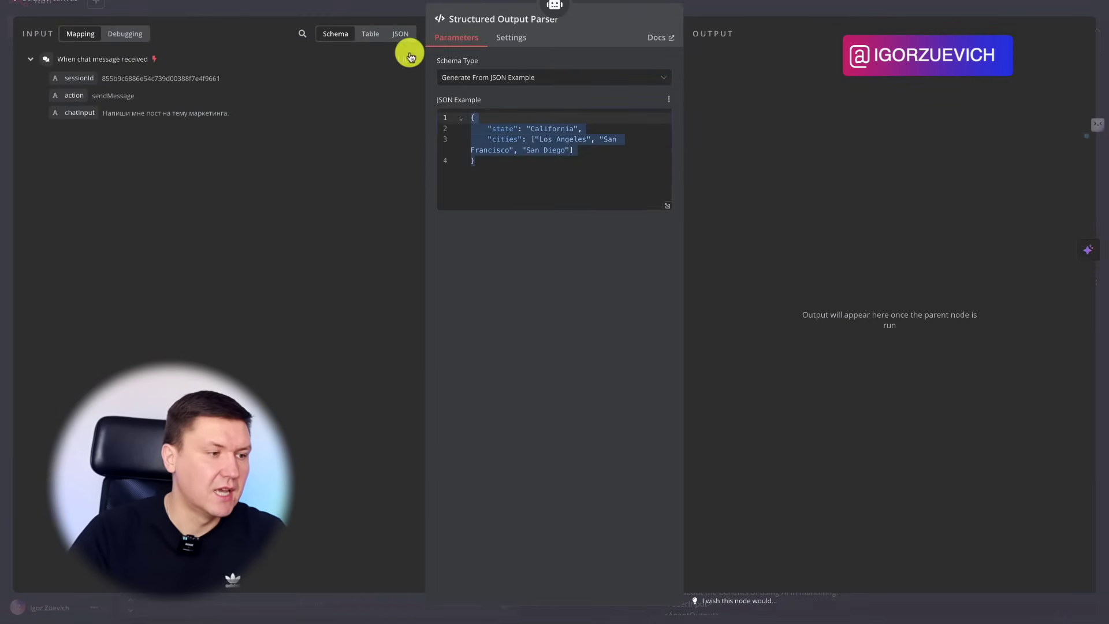
pyautogui.hotkey('ctrl', 'v')
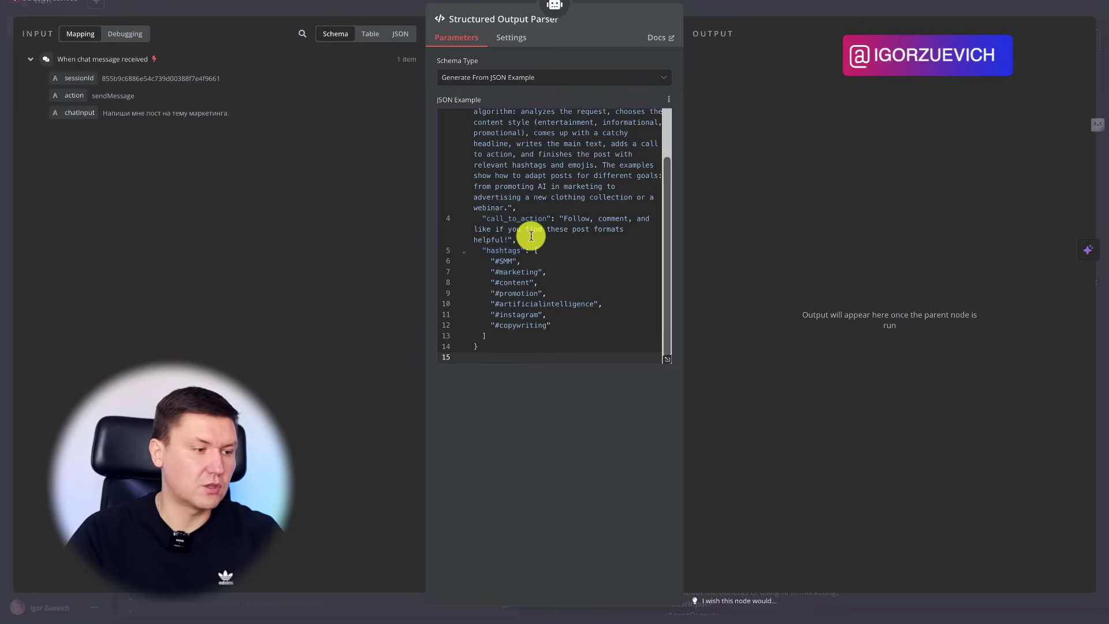
pyautogui.scroll(5, 531, 236)
pyautogui.scroll(-1, 568, 139)
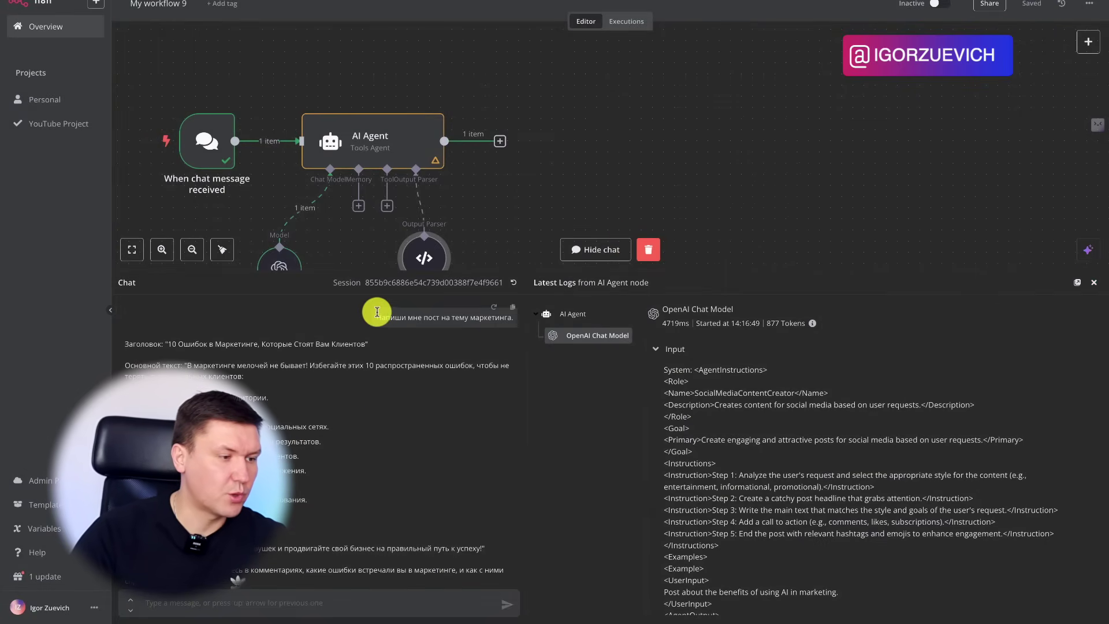
# Step: Reuse the earlier marketing request to send the agent the chat message "Напиши мне пост на тему социальные сети."
pyautogui.moveTo(374, 317); pyautogui.dragTo(518, 332)
pyautogui.hotkey('ctrl', 'c')
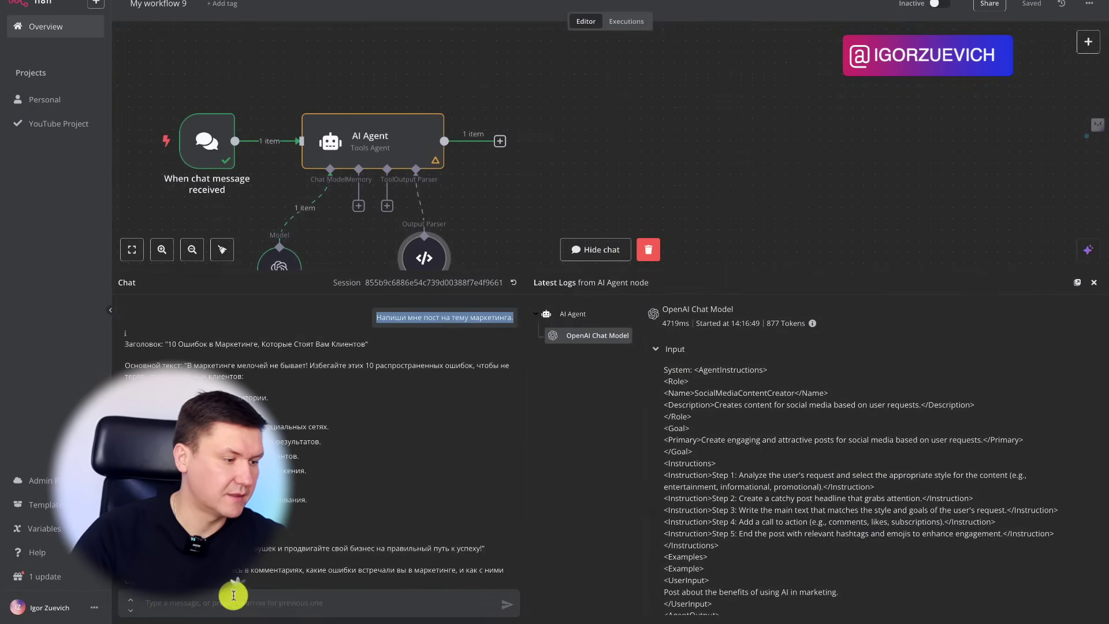
pyautogui.click(156, 603)
pyautogui.hotkey('ctrl', 'v')
pyautogui.press('Return')
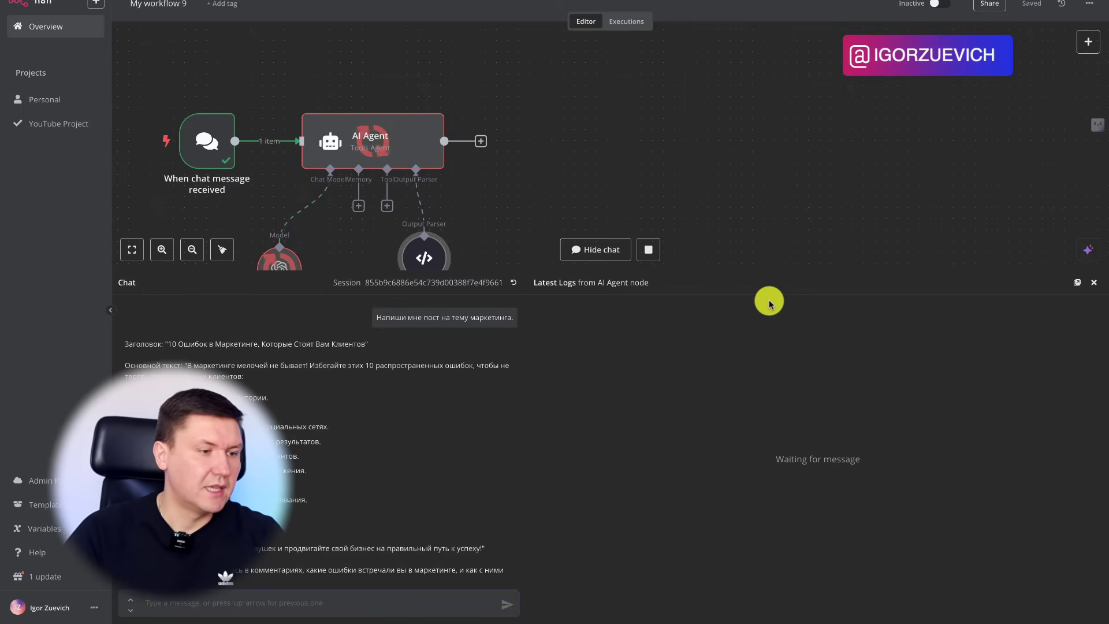
pyautogui.hscroll(-3, 710, 174)
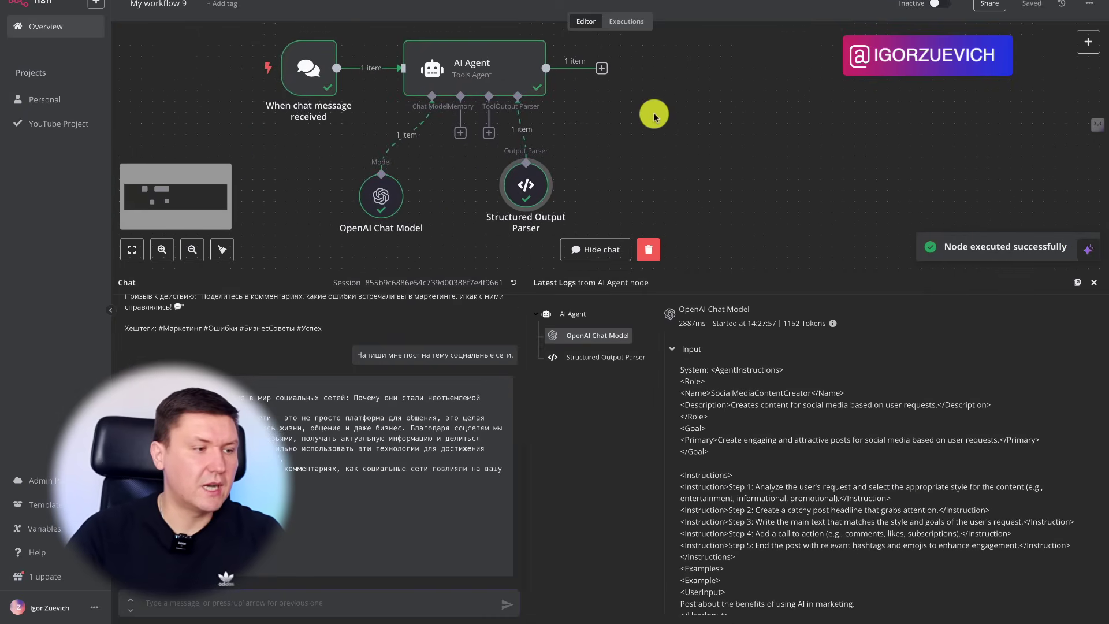
# Step: Open the AI Agent node and examine the headline, main_text, call_to_action and hashtags in its output table
pyautogui.doubleClick(483, 69)
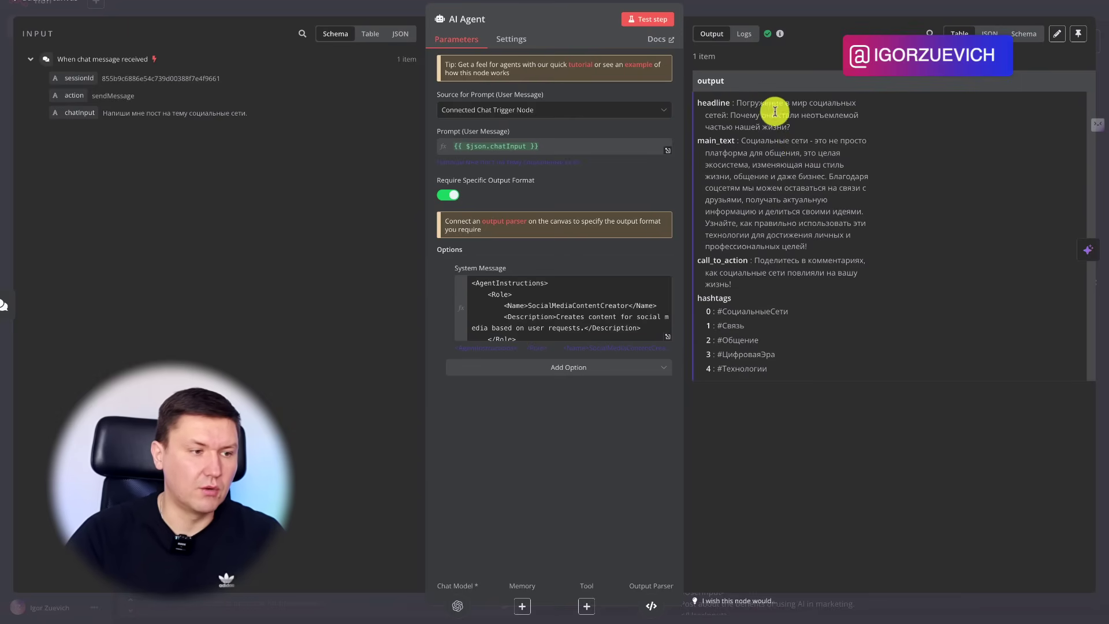
pyautogui.tripleClick(747, 105)
pyautogui.moveTo(872, 107); pyautogui.dragTo(815, 111)
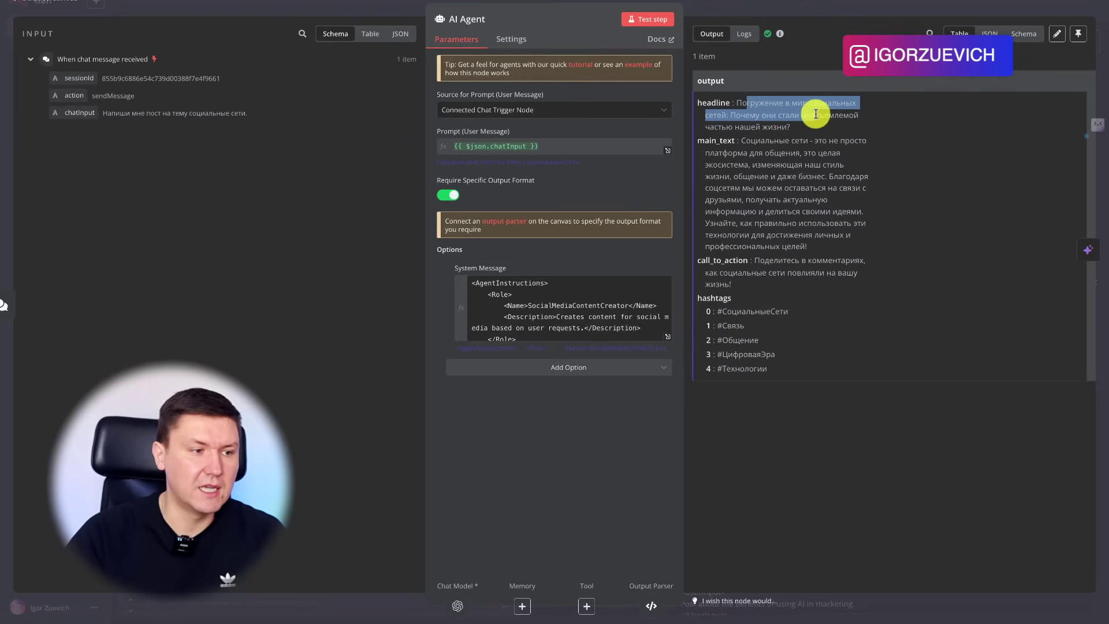
pyautogui.click(833, 114)
pyautogui.tripleClick(833, 113)
pyautogui.click(785, 103)
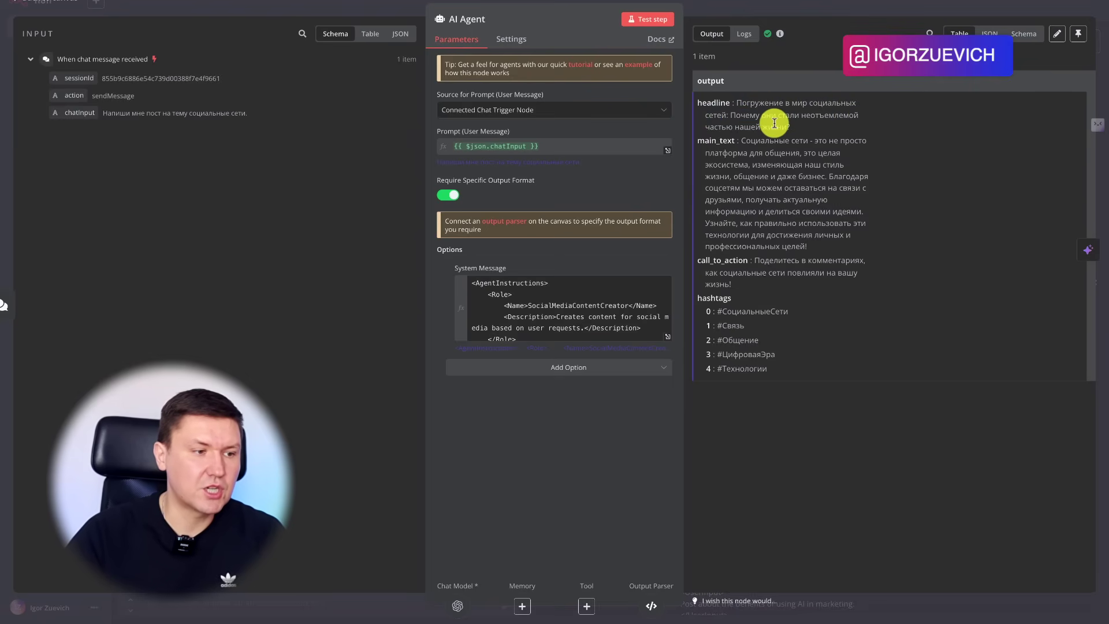
pyautogui.moveTo(755, 141); pyautogui.dragTo(791, 182)
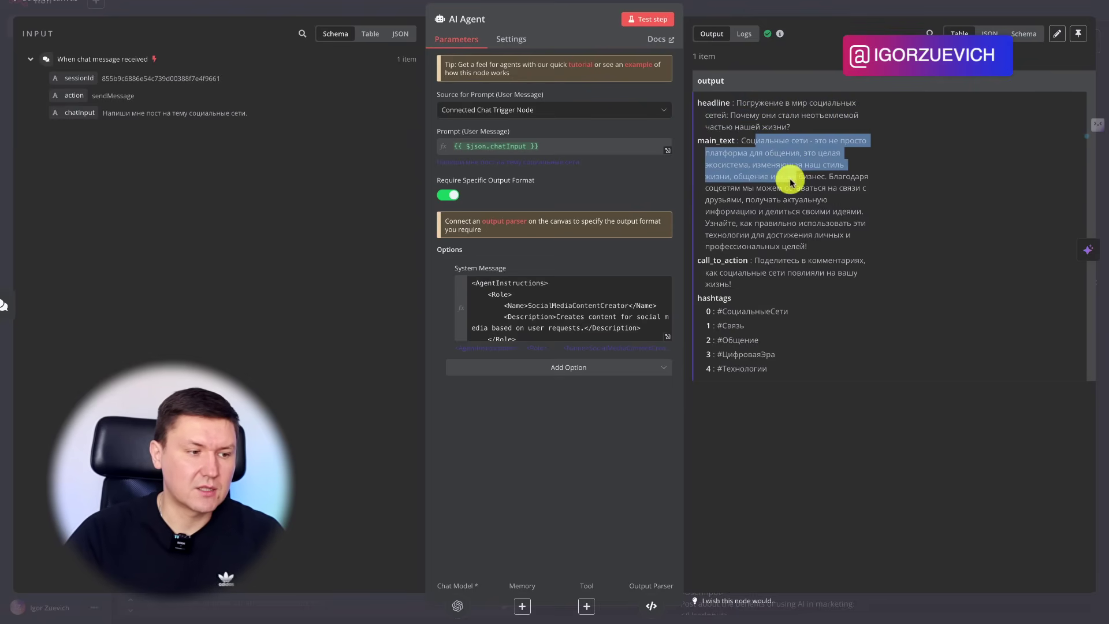
pyautogui.doubleClick(811, 212)
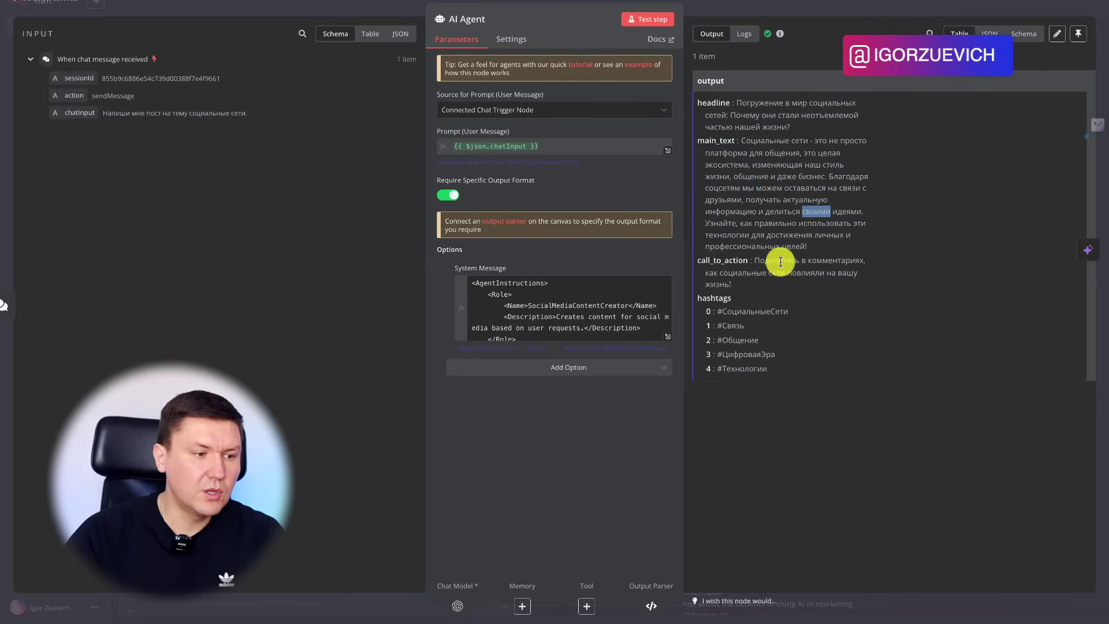
pyautogui.moveTo(764, 259); pyautogui.dragTo(804, 287)
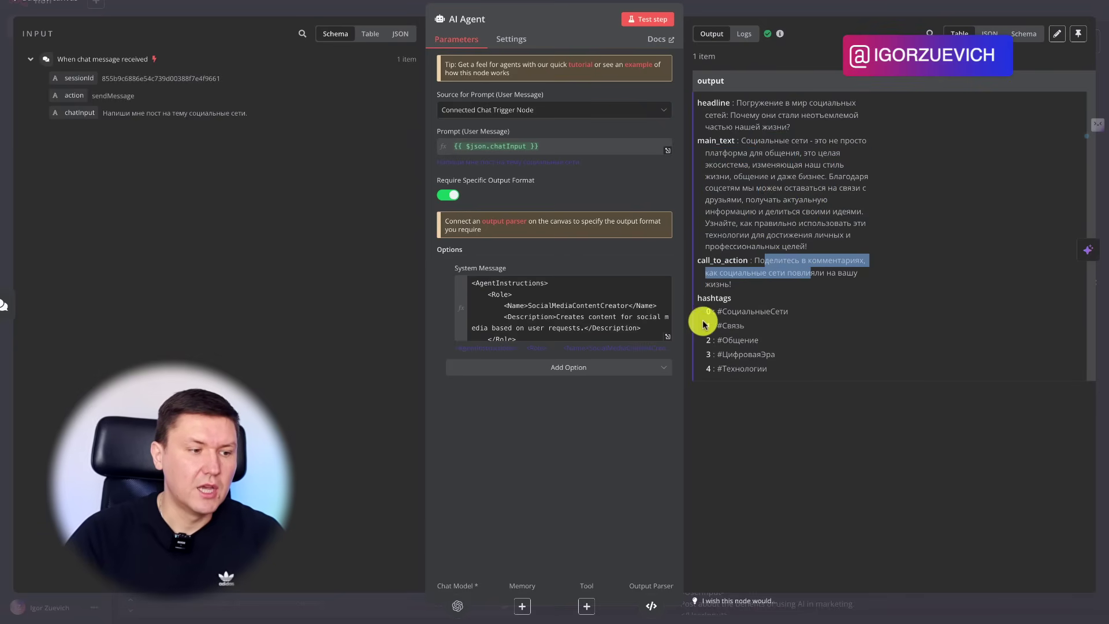
pyautogui.click(726, 313)
pyautogui.moveTo(726, 314); pyautogui.dragTo(753, 336)
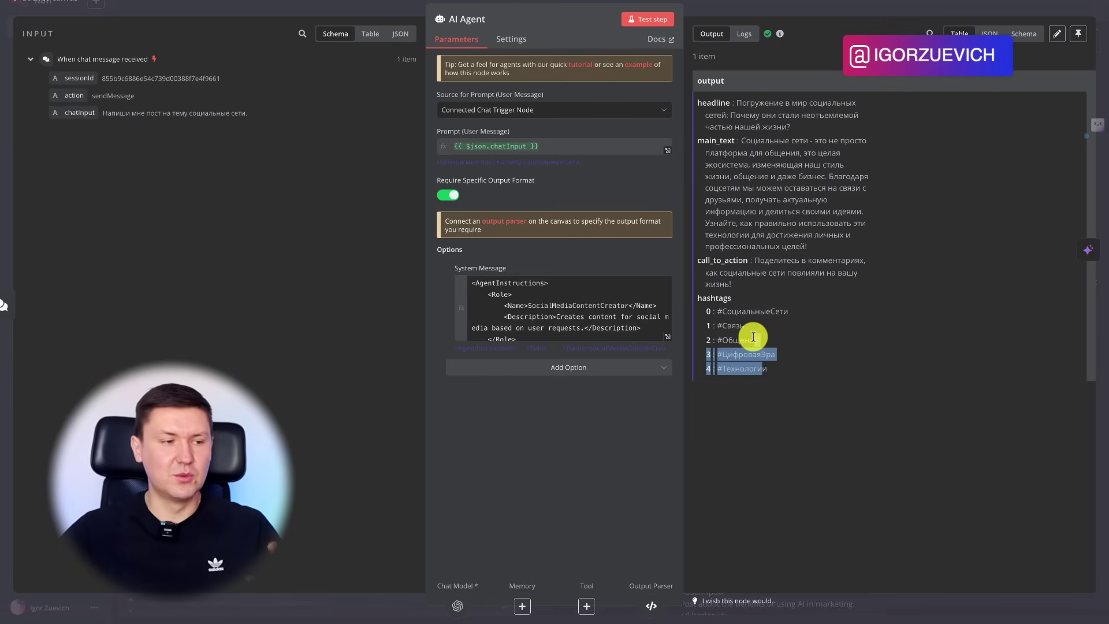
pyautogui.click(753, 337)
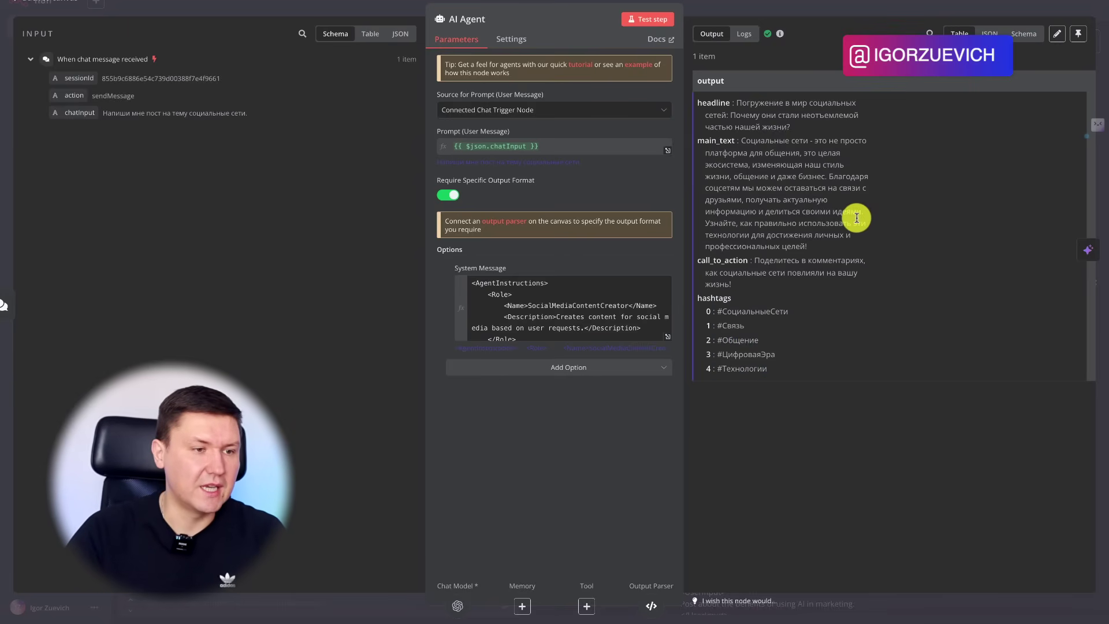
# Step: View the AI Agent's output as JSON and as a schema, and close the node settings
pyautogui.click(993, 33)
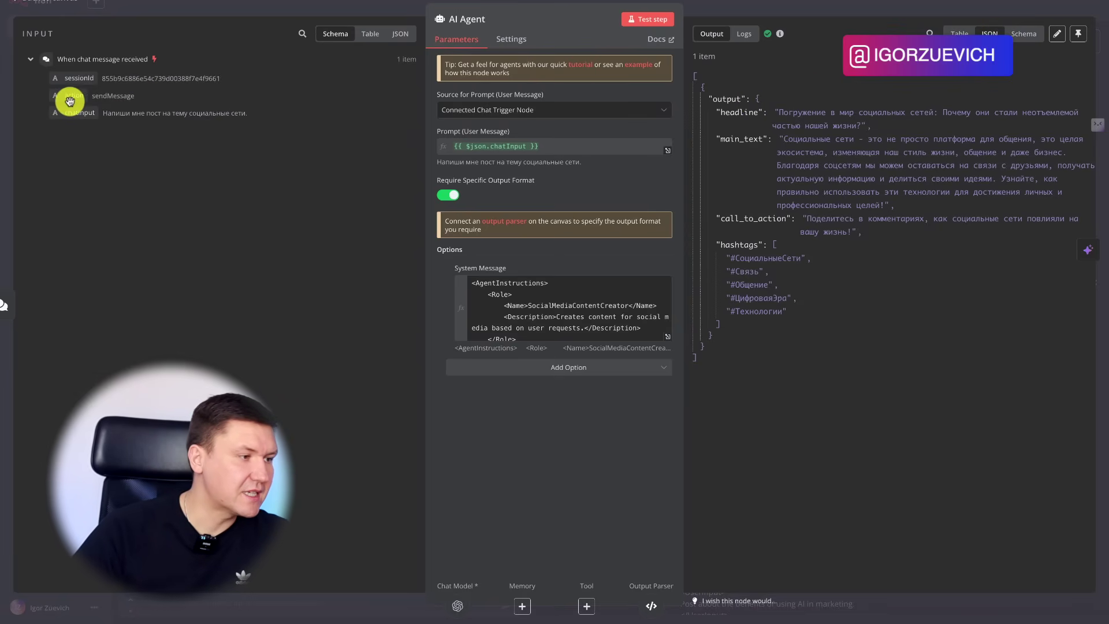
pyautogui.click(1022, 37)
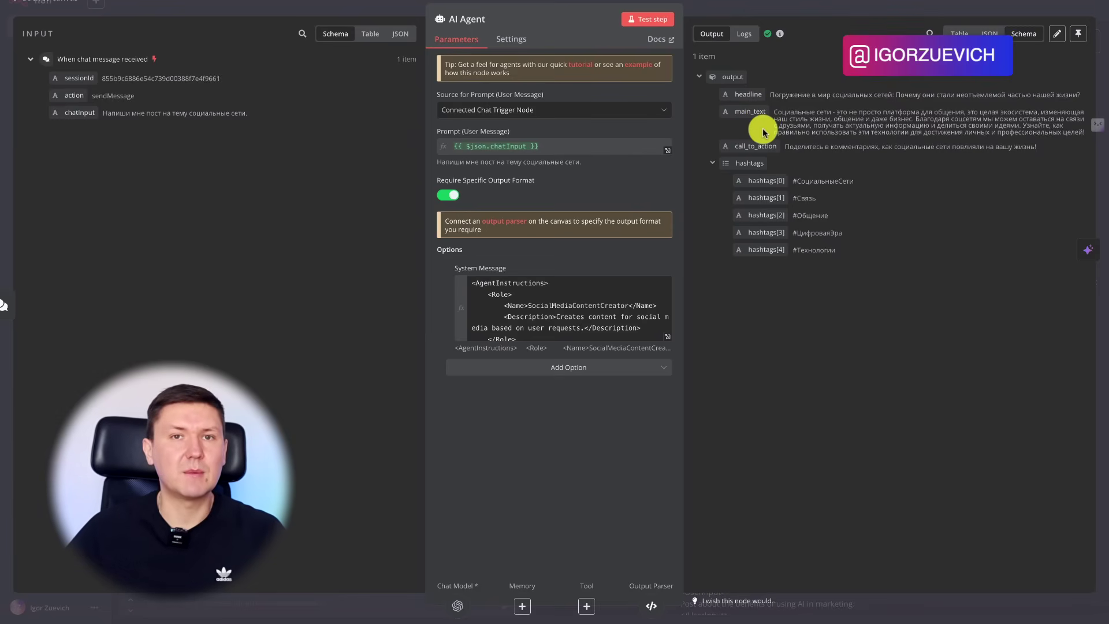
pyautogui.click(817, 12)
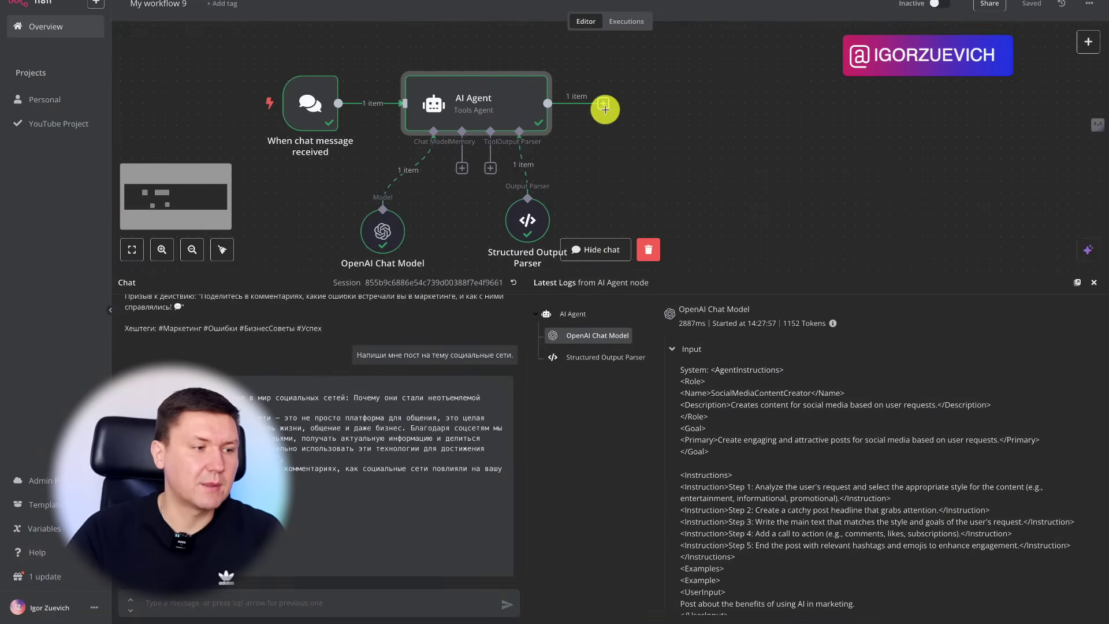
# Step: Search for a node to follow the AI Agent with "vk" and "ai", and view the available Airtable actions
pyautogui.click(603, 102)
pyautogui.write('vk')
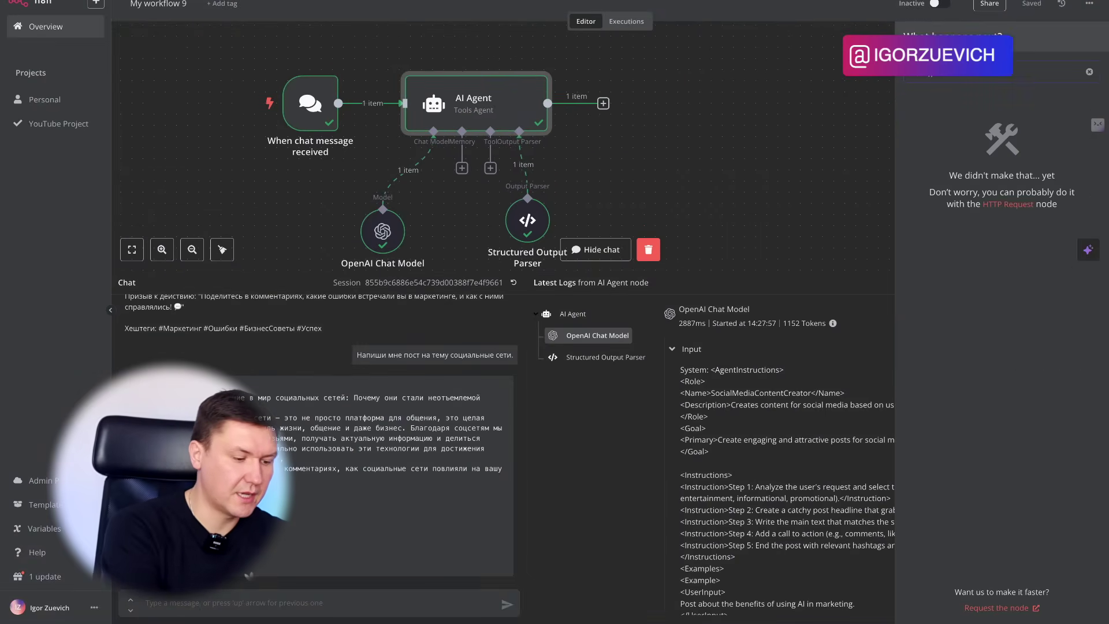
pyautogui.press('BackSpace')
pyautogui.press('BackSpace')
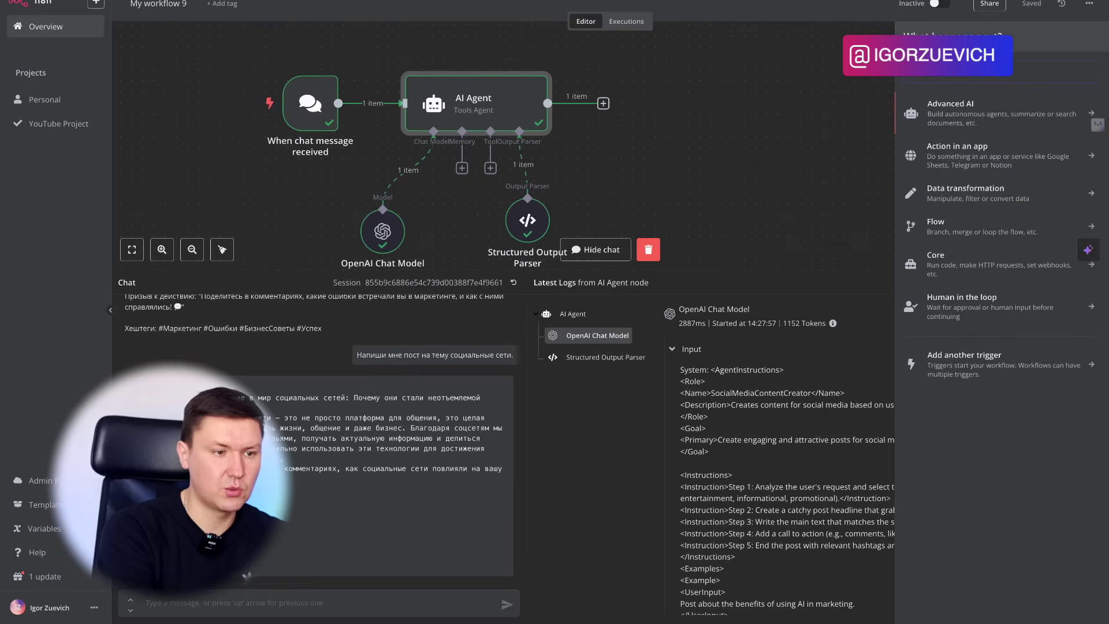
pyautogui.write('ai')
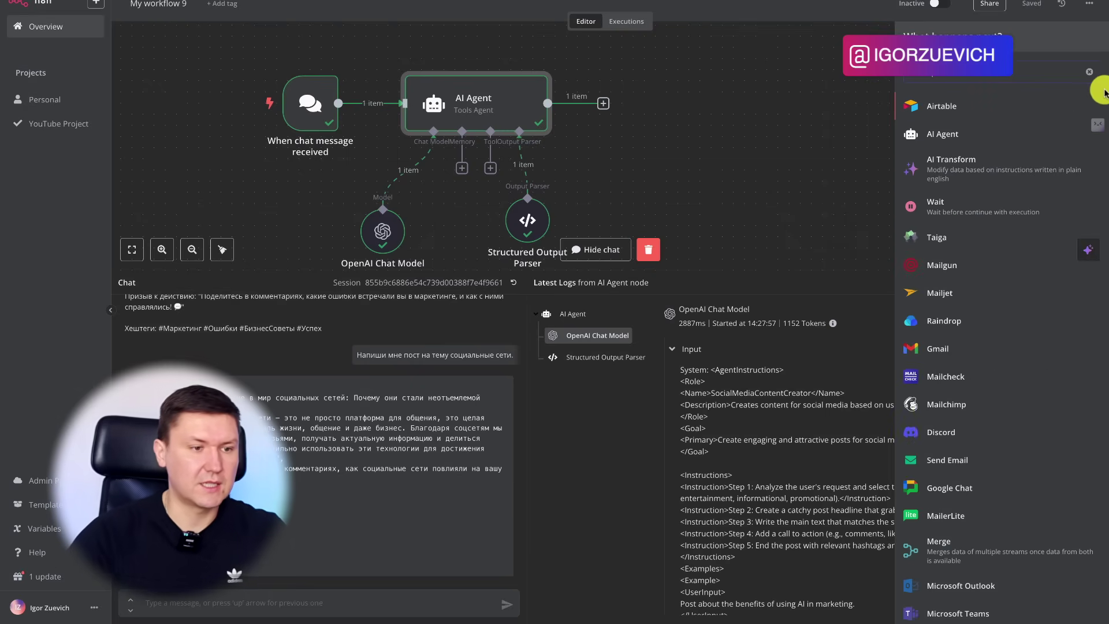
pyautogui.click(960, 105)
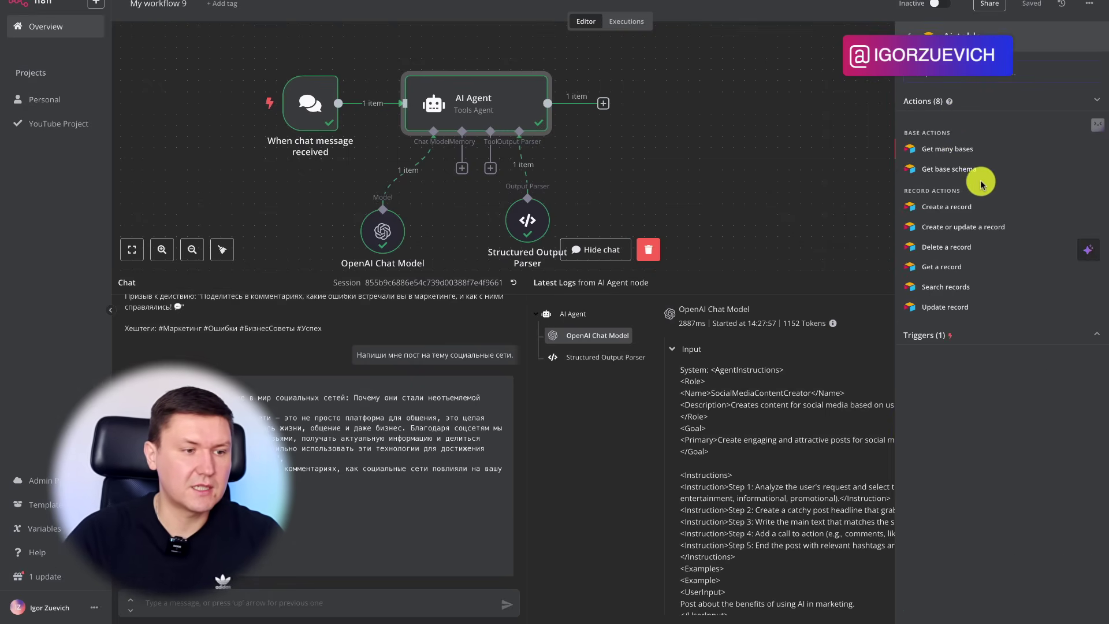
pyautogui.click(749, 144)
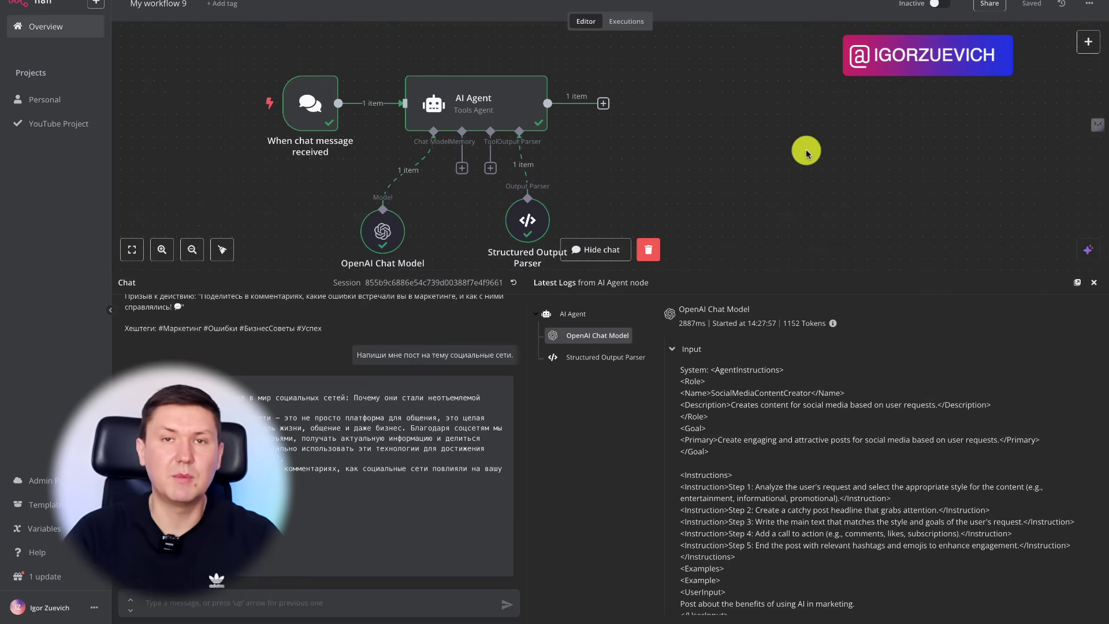
# Step: Close the chat and execution logs to free up the workflow canvas
pyautogui.scroll(-3, 806, 151)
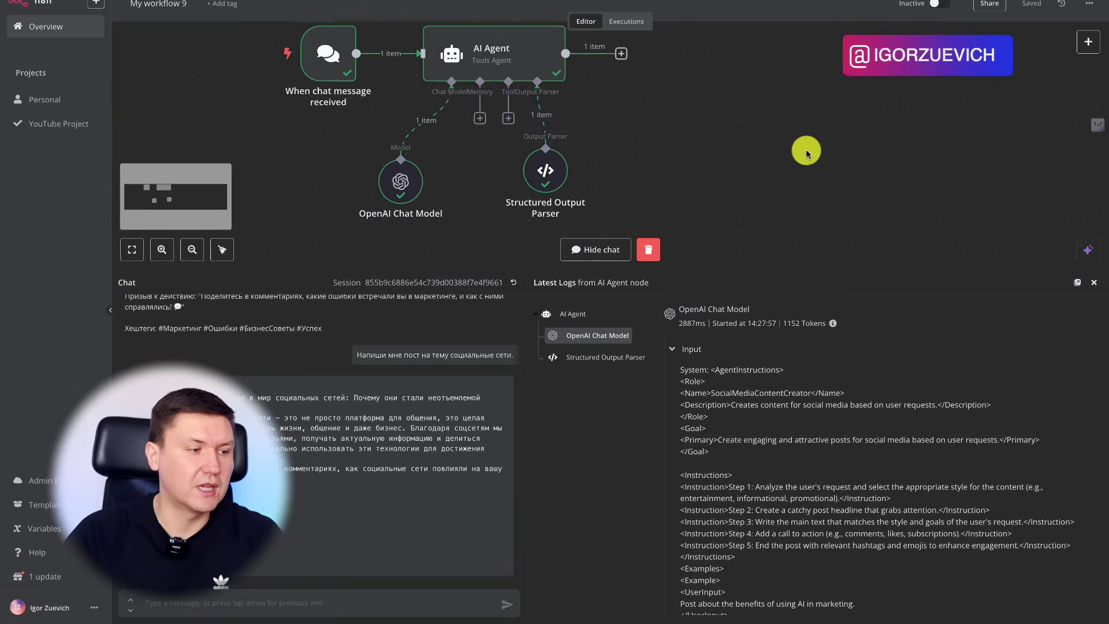
pyautogui.hscroll(1, 805, 152)
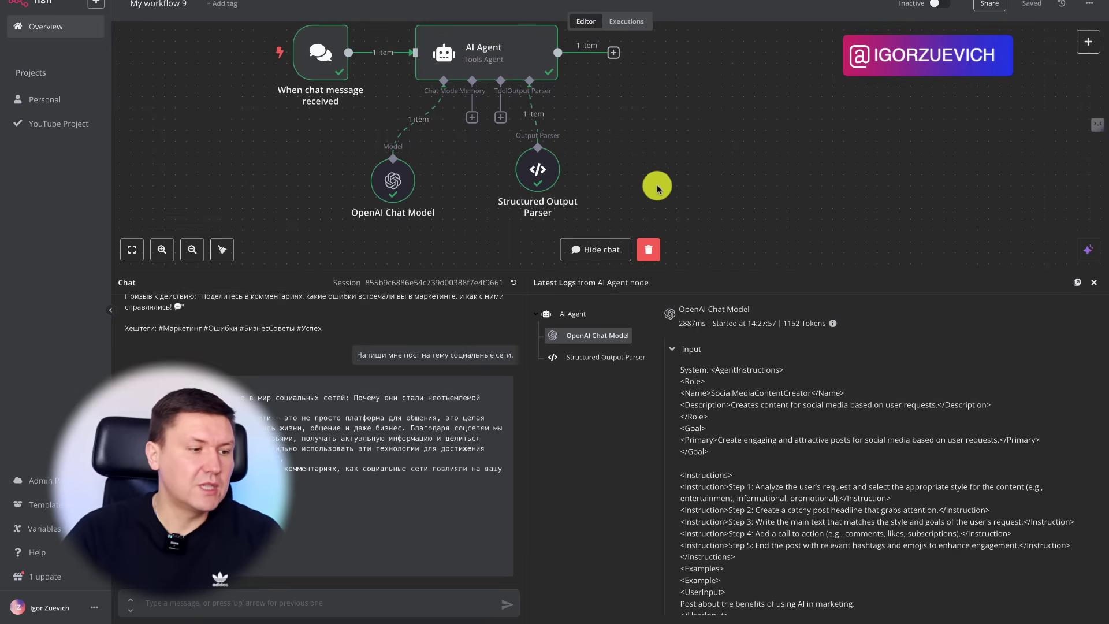
pyautogui.click(1093, 282)
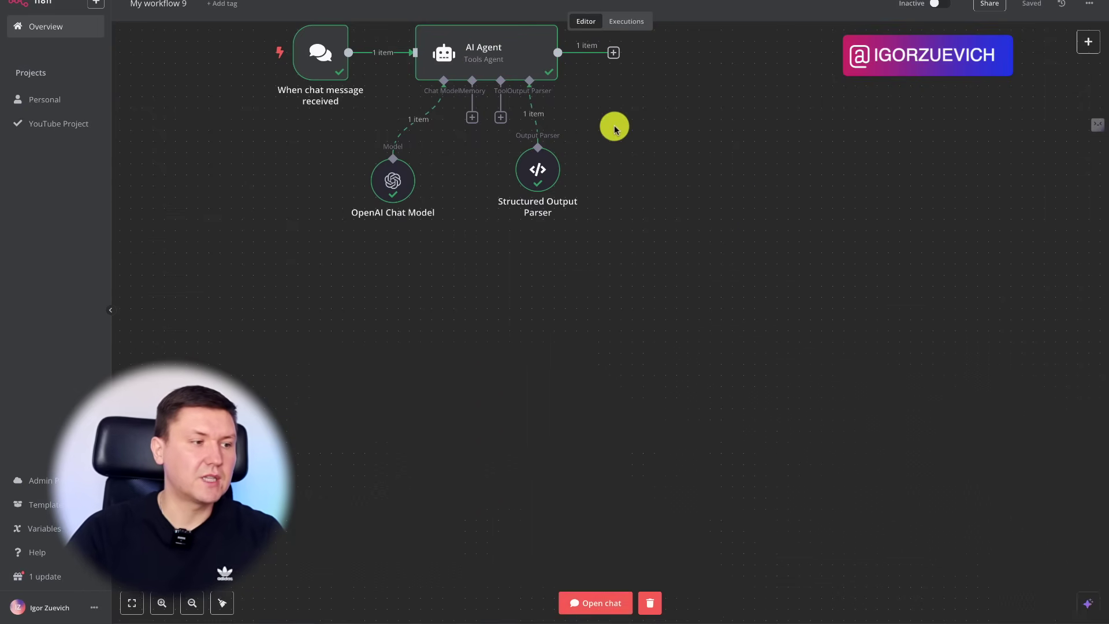
# Step: Reopen the AI Agent node, review its output fields in the schema view, and close the node settings
pyautogui.scroll(3, 595, 126)
pyautogui.doubleClick(491, 119)
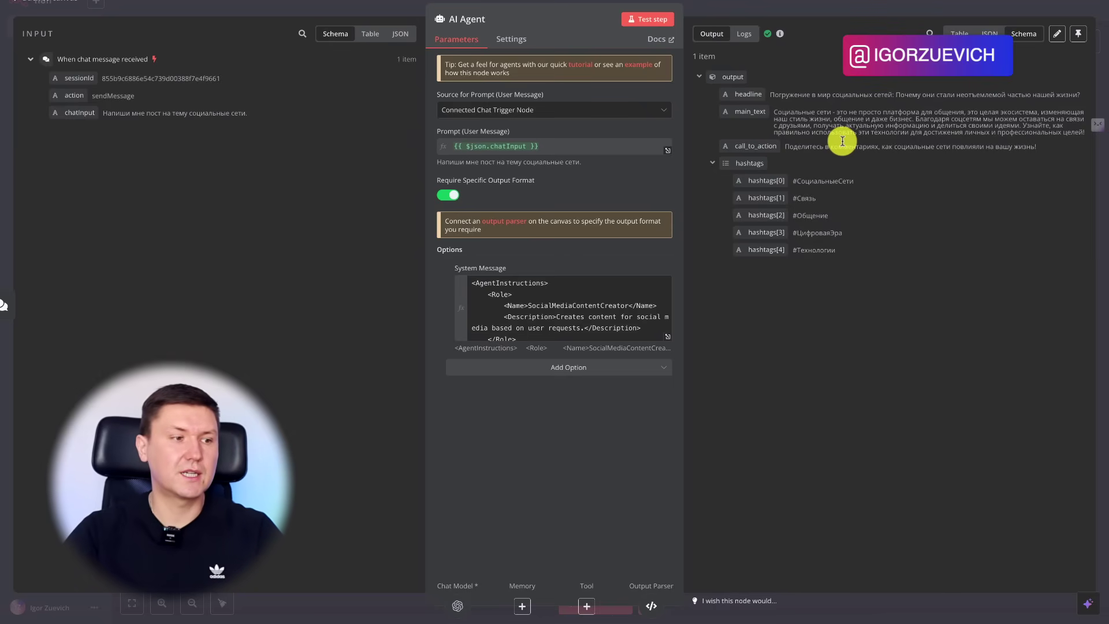
pyautogui.click(810, 6)
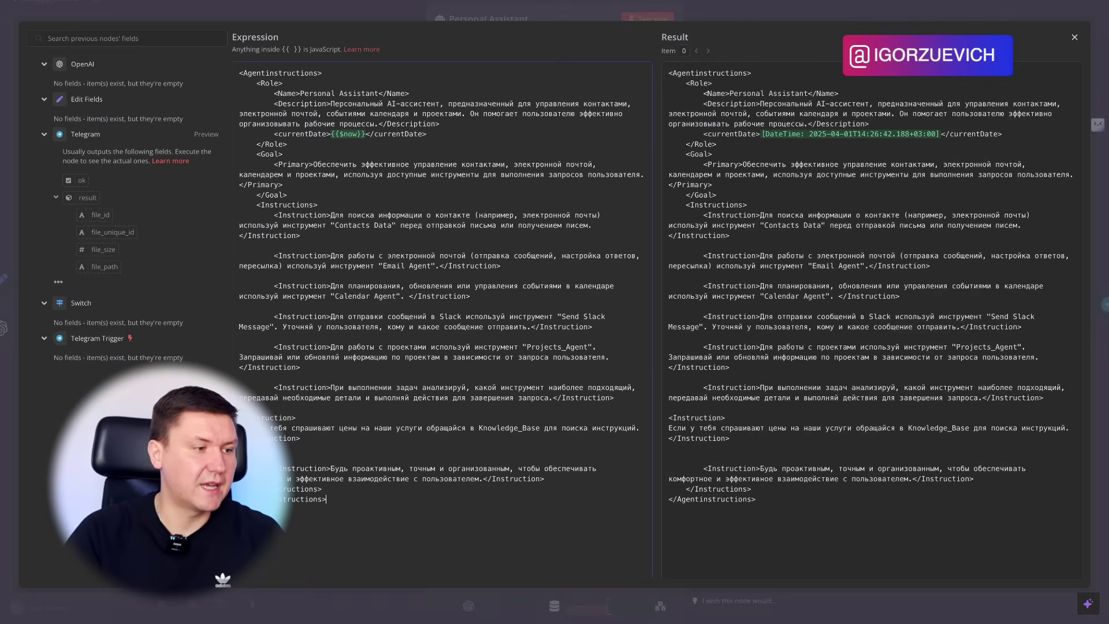